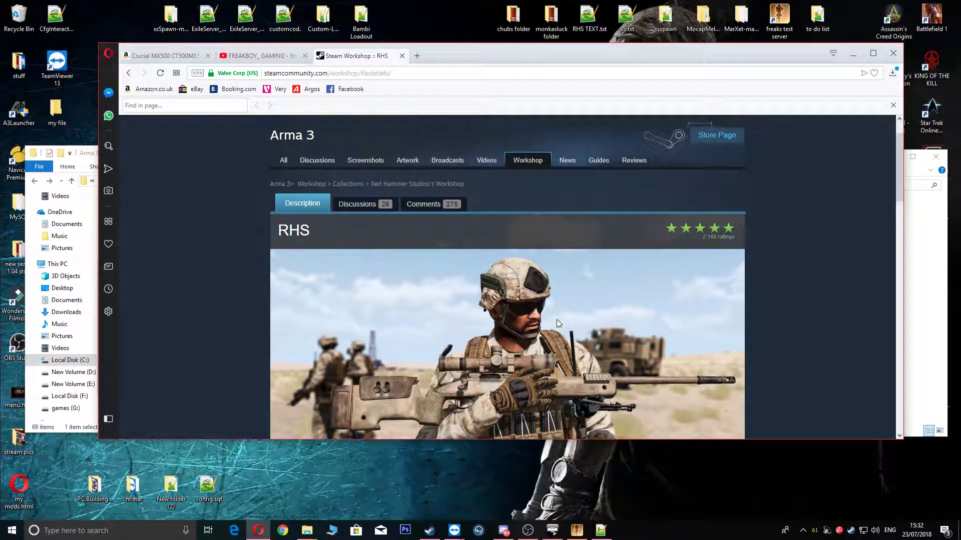
scroll(556, 319, down, 1)
scroll(556, 319, up, 2)
scroll(358, 193, down, 4)
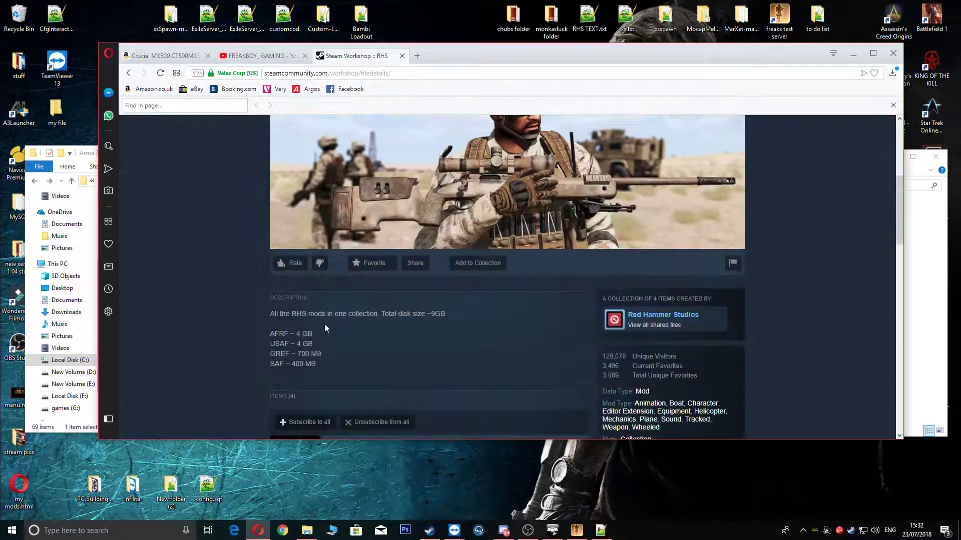
scroll(324, 324, down, 1)
scroll(479, 342, down, 1)
scroll(579, 268, down, 1)
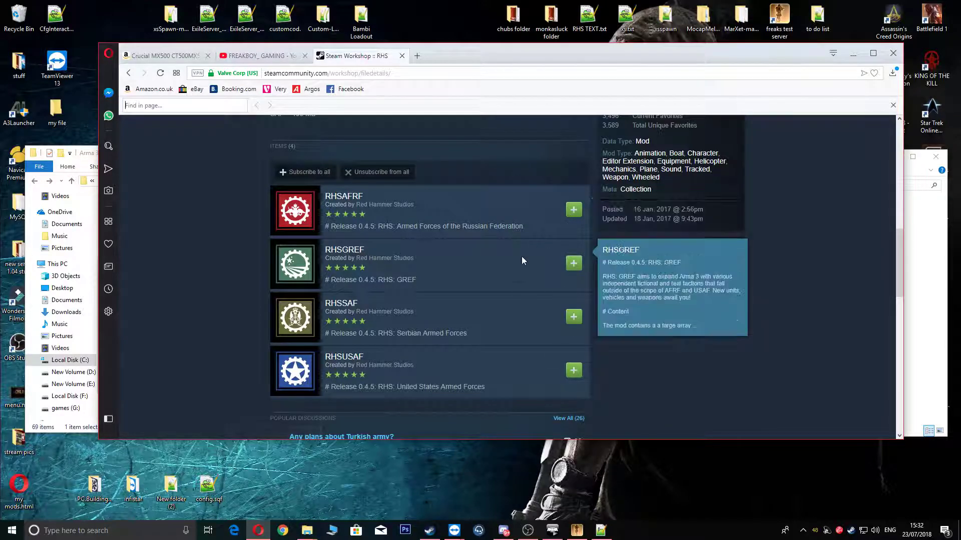
scroll(503, 279, up, 5)
scroll(504, 279, up, 1)
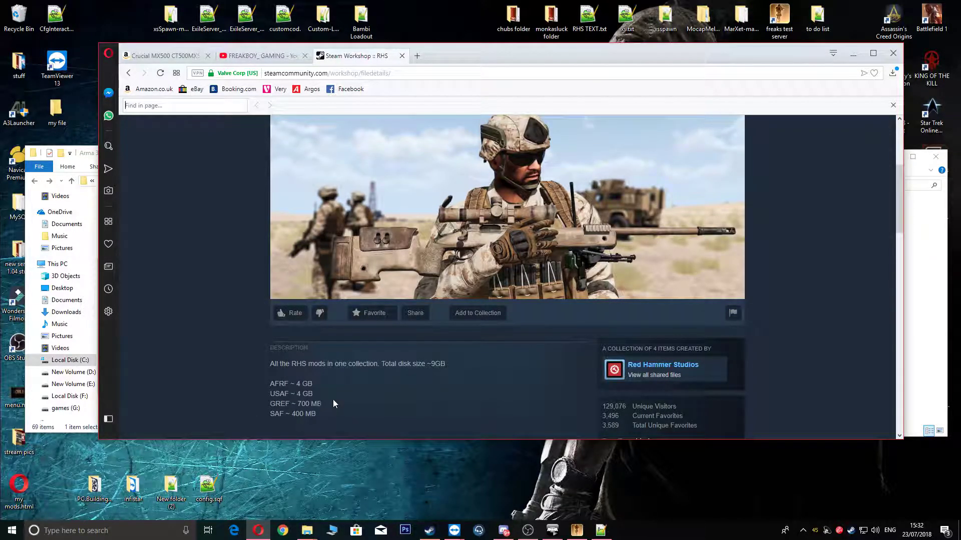
scroll(332, 400, up, 2)
scroll(235, 370, up, 2)
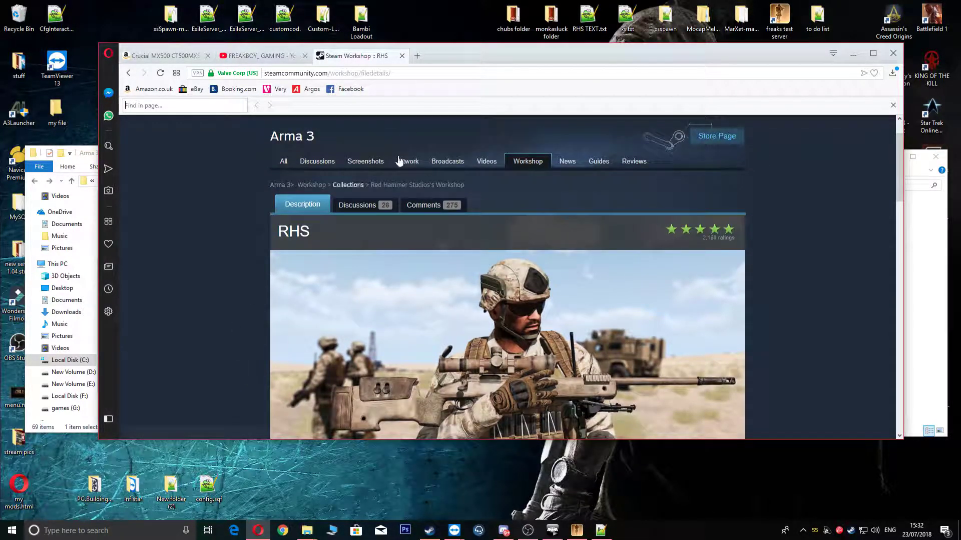
Show the launcher's MODS list and open actions for the RHS: Armed Forces of the Russian Federation mod
click(852, 53)
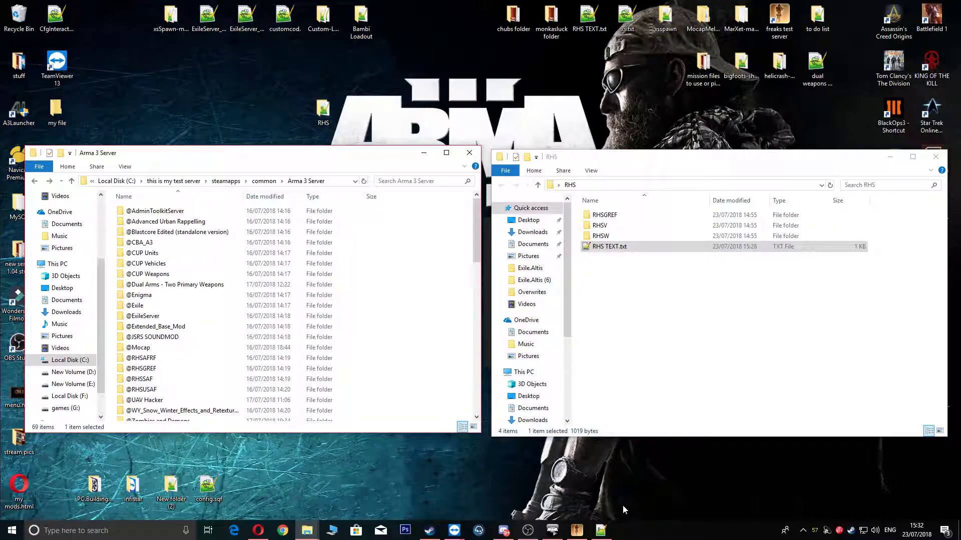
click(553, 531)
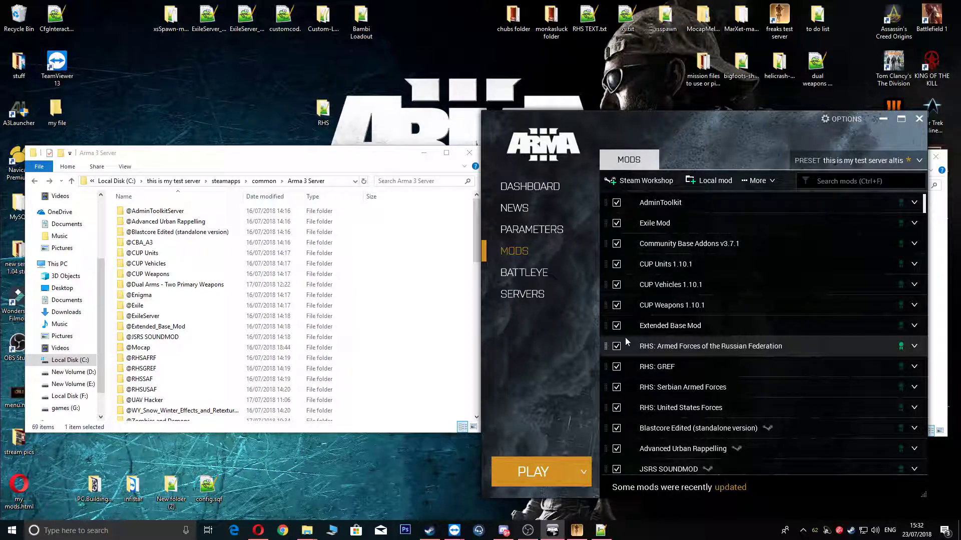
drag(625, 337, 628, 346)
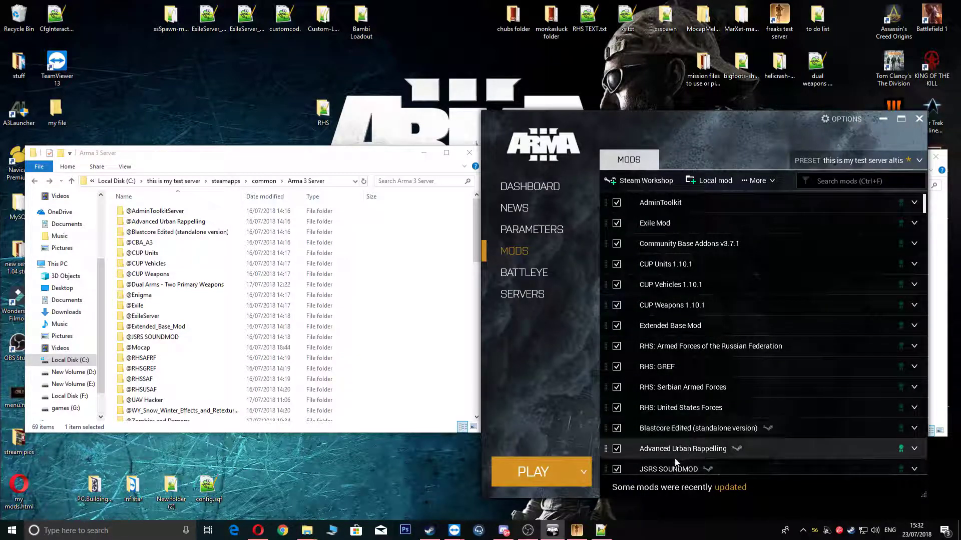
scroll(643, 431, down, 1)
scroll(683, 330, up, 1)
scroll(681, 328, up, 1)
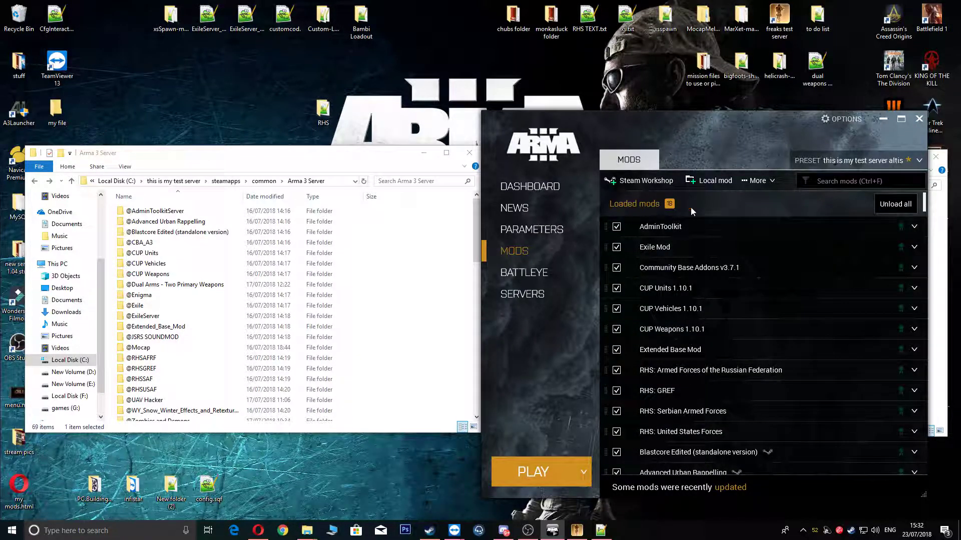
scroll(675, 361, down, 1)
scroll(669, 379, down, 1)
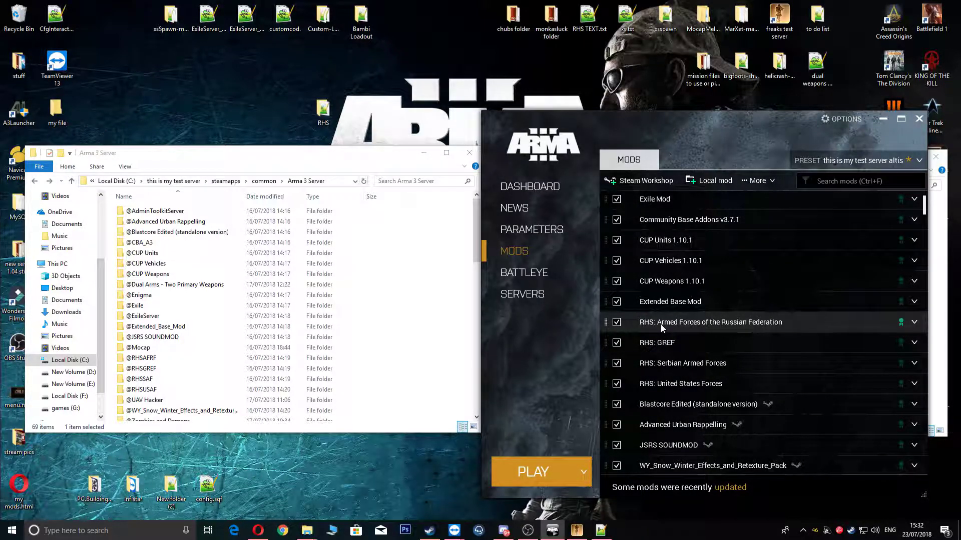
right_click(660, 324)
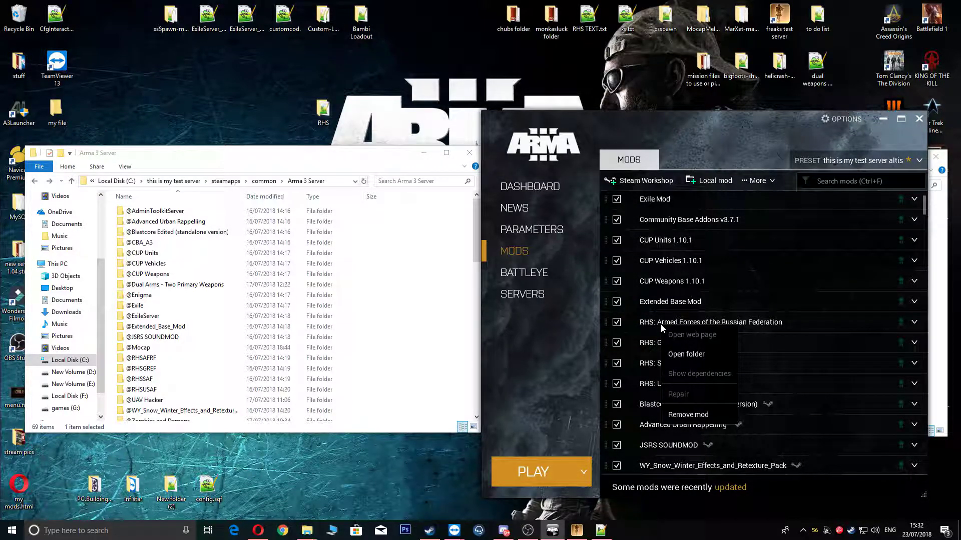
click(685, 353)
scroll(703, 371, down, 2)
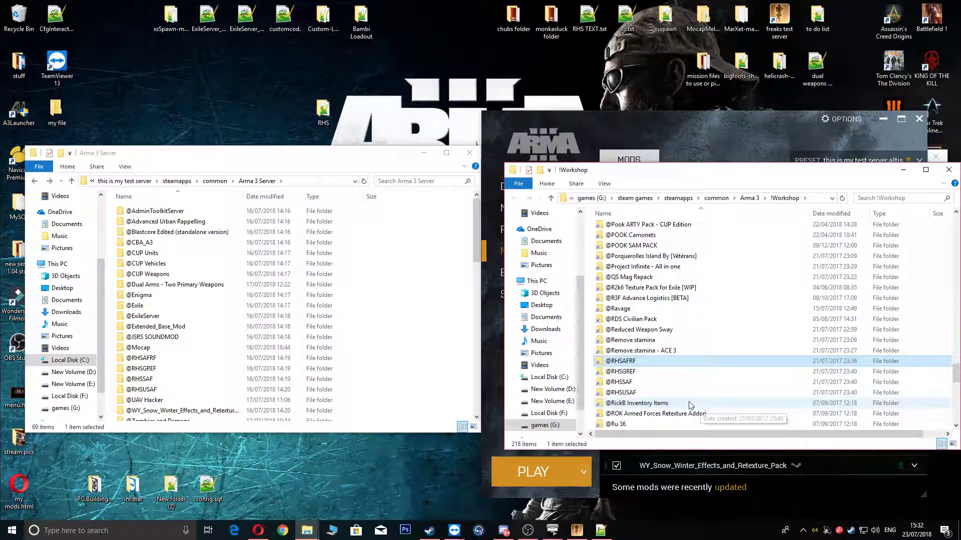
mouse_move(913, 364)
mouse_down()
mouse_move(816, 391)
mouse_move(872, 361)
mouse_up()
drag(943, 396, 786, 363)
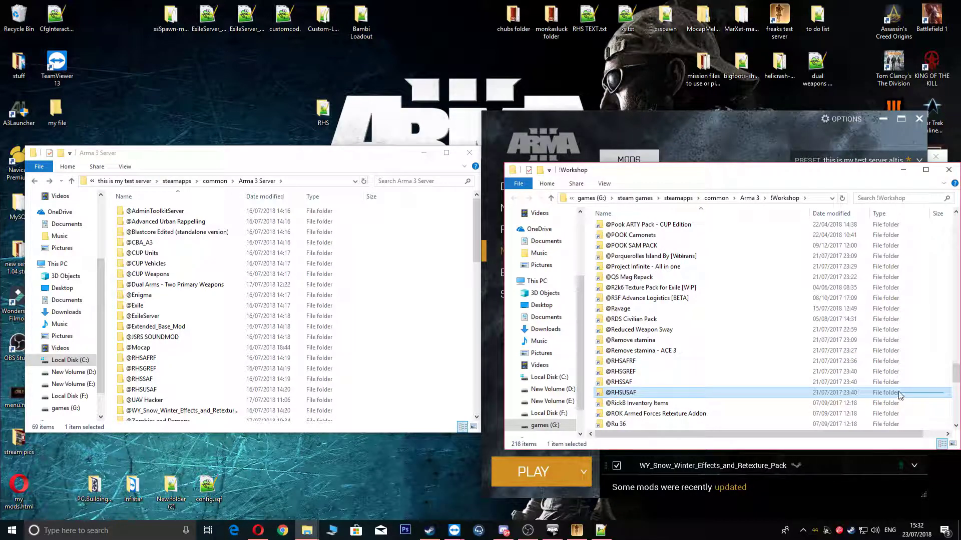
right_click(622, 363)
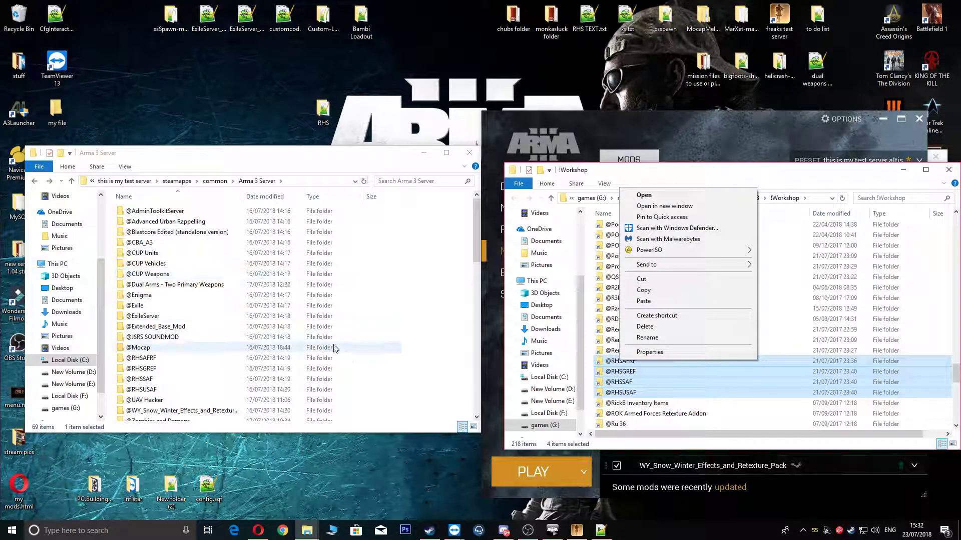
drag(432, 359, 250, 384)
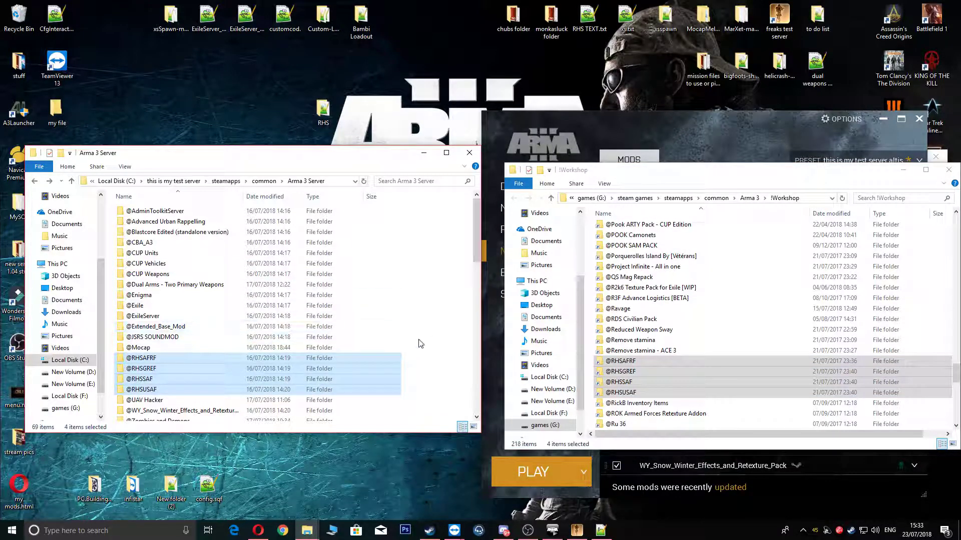
Open mpmissions, then the Exile.Altis folder, and minimize the !Workshop window
click(421, 364)
scroll(421, 364, down, 6)
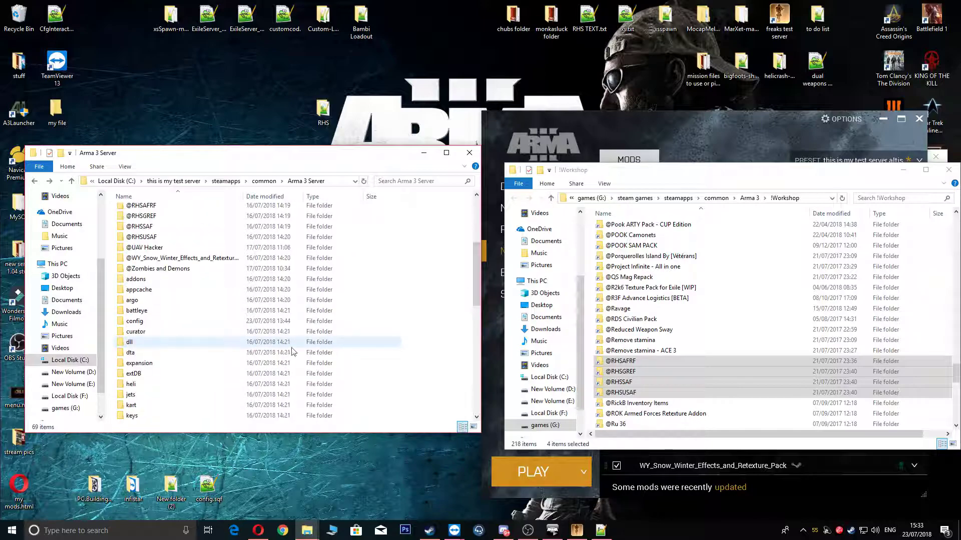
double_click(142, 390)
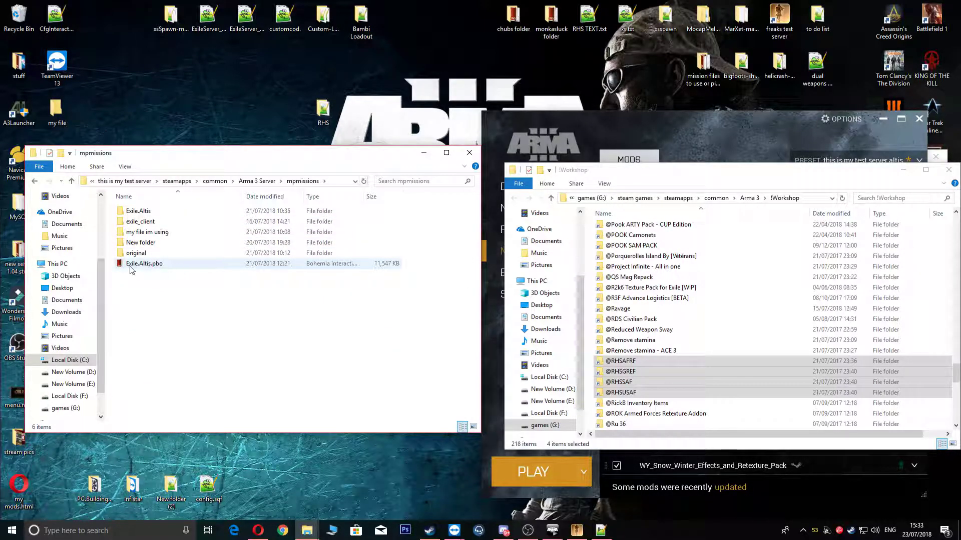
double_click(138, 213)
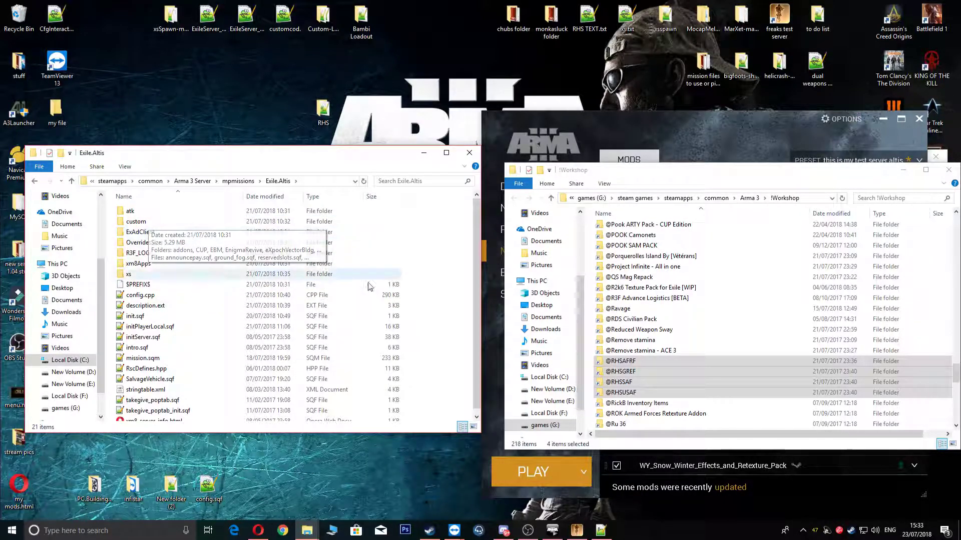
click(901, 171)
click(903, 171)
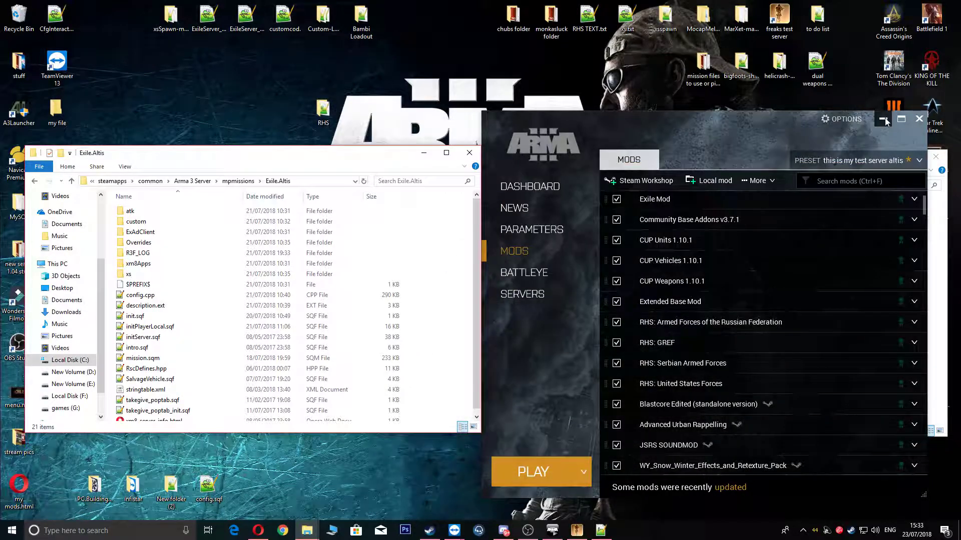
Copy RHSGREF, RHSV and RHSW into Exile.Altis's custom folder, then return to Exile.Altis
click(882, 118)
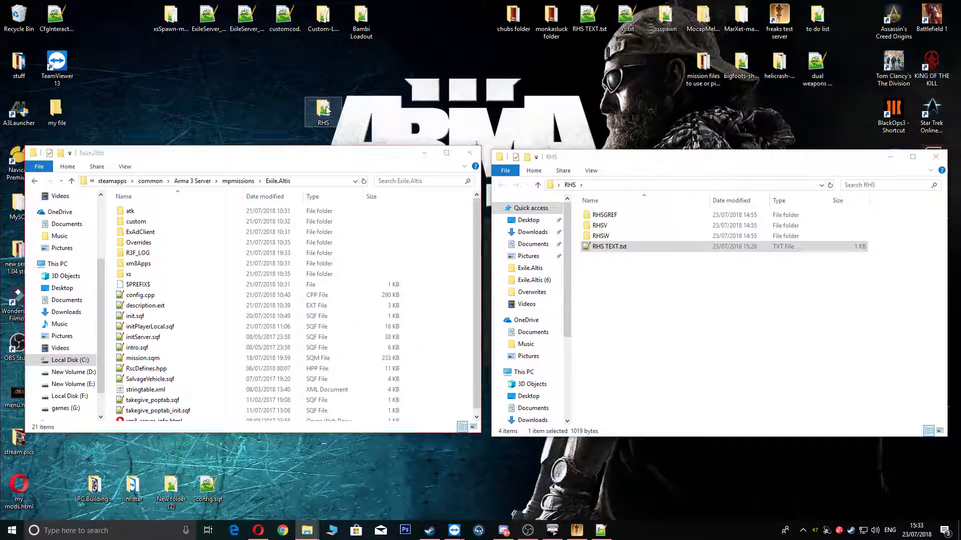
mouse_move(324, 113)
mouse_down()
mouse_move(398, 111)
mouse_move(395, 118)
mouse_up()
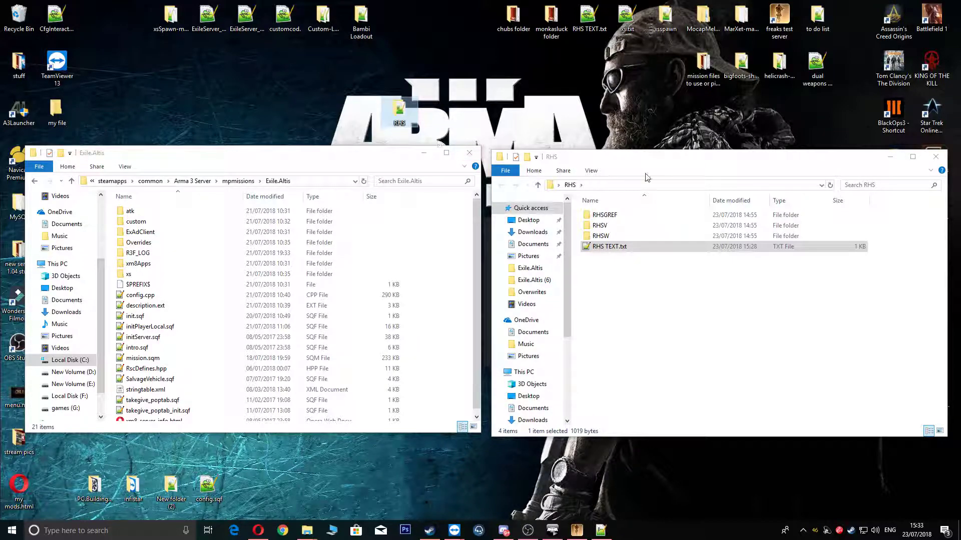
mouse_move(651, 289)
mouse_down()
mouse_move(600, 256)
mouse_move(605, 313)
mouse_up()
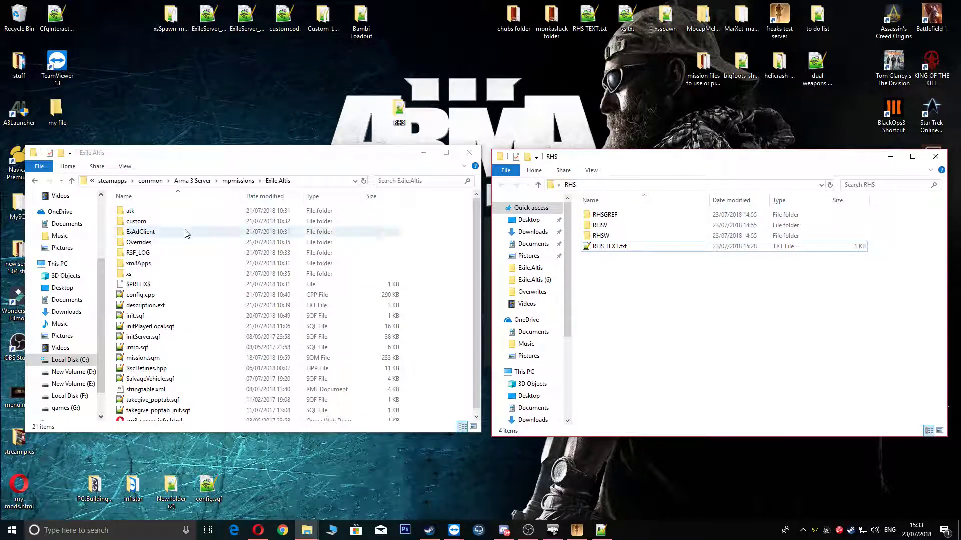
double_click(134, 223)
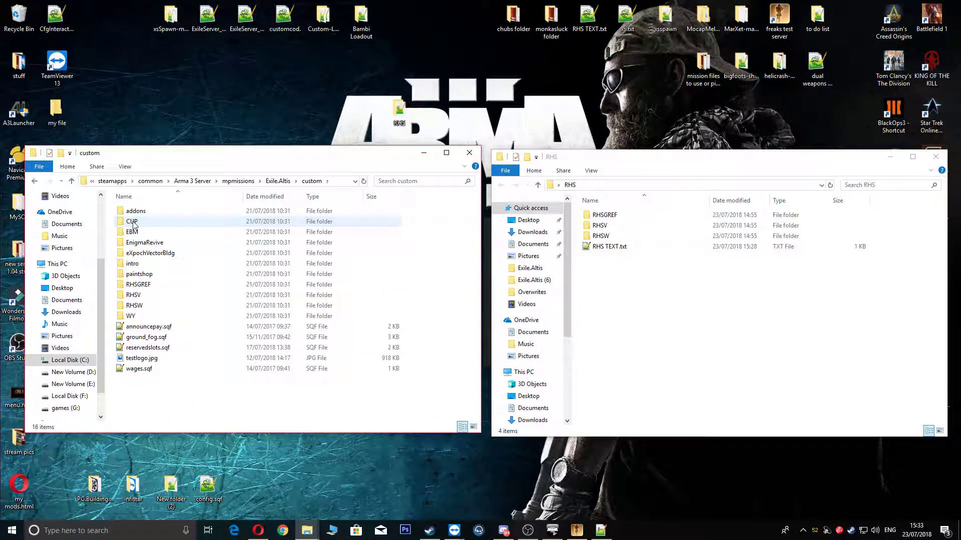
drag(885, 237, 663, 211)
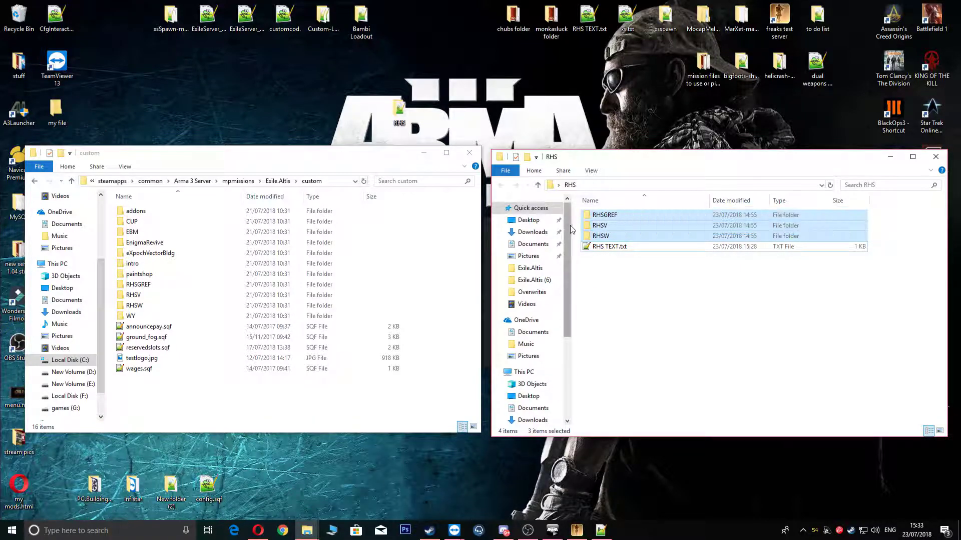
click(450, 292)
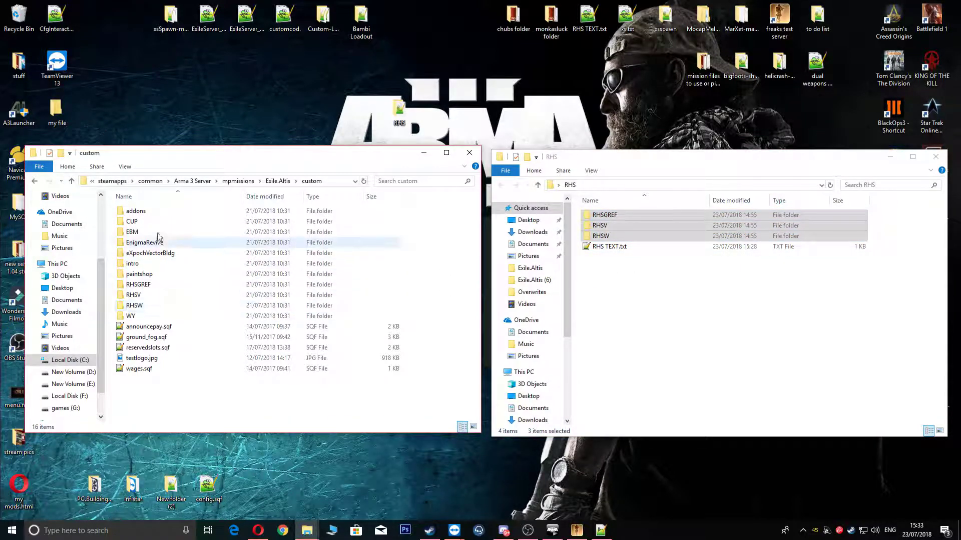
drag(418, 283, 306, 311)
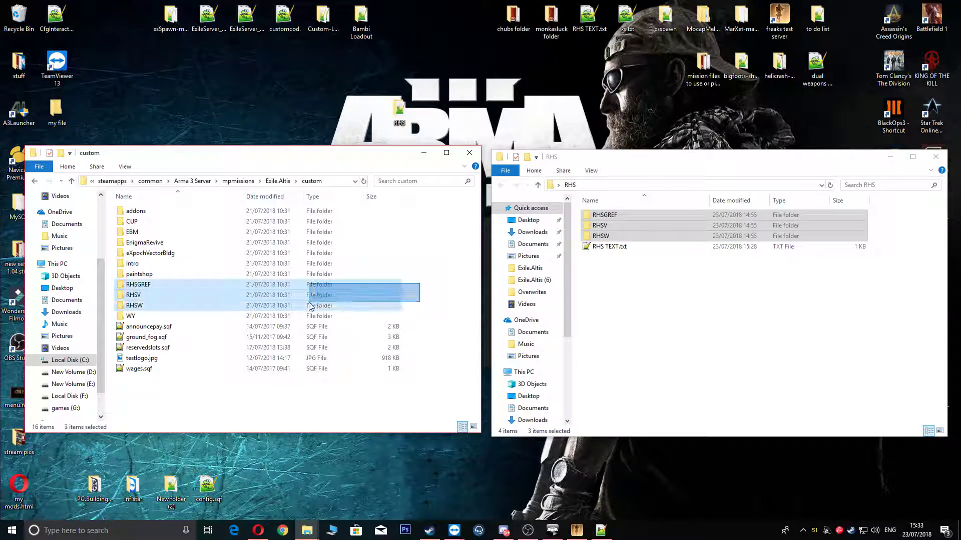
click(34, 181)
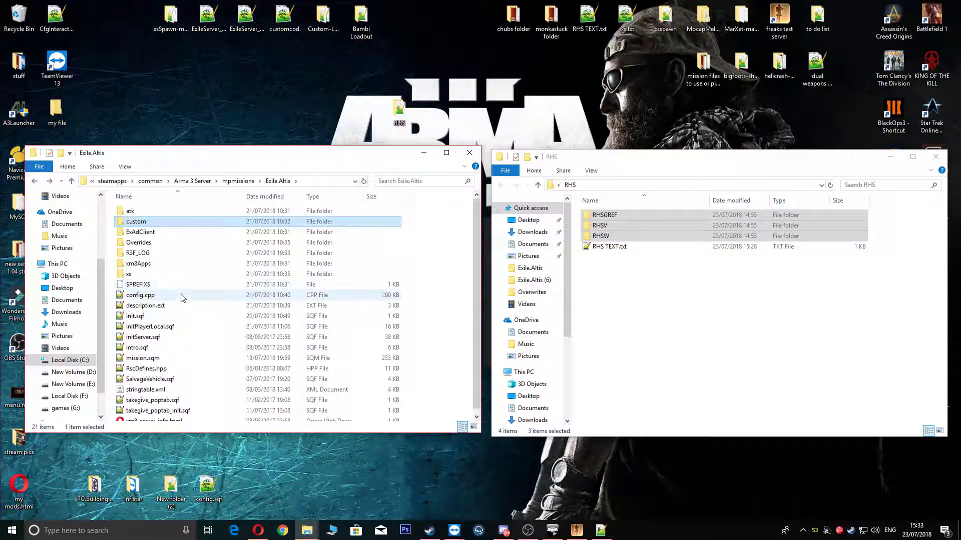
Open config.cpp, close xsSpawnDialog.hpp, and move the RHS TEXT.txt tab after config.cpp
double_click(140, 289)
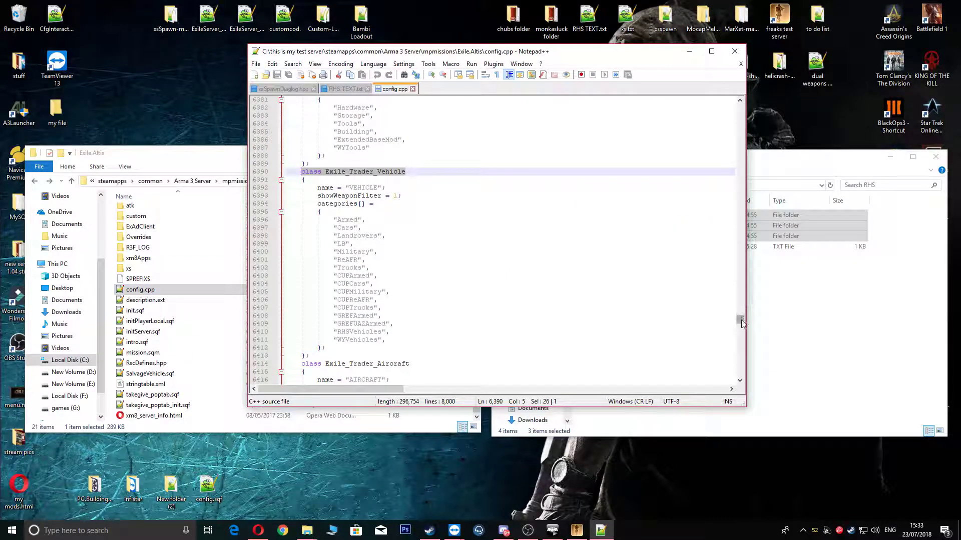
drag(742, 323, 742, 114)
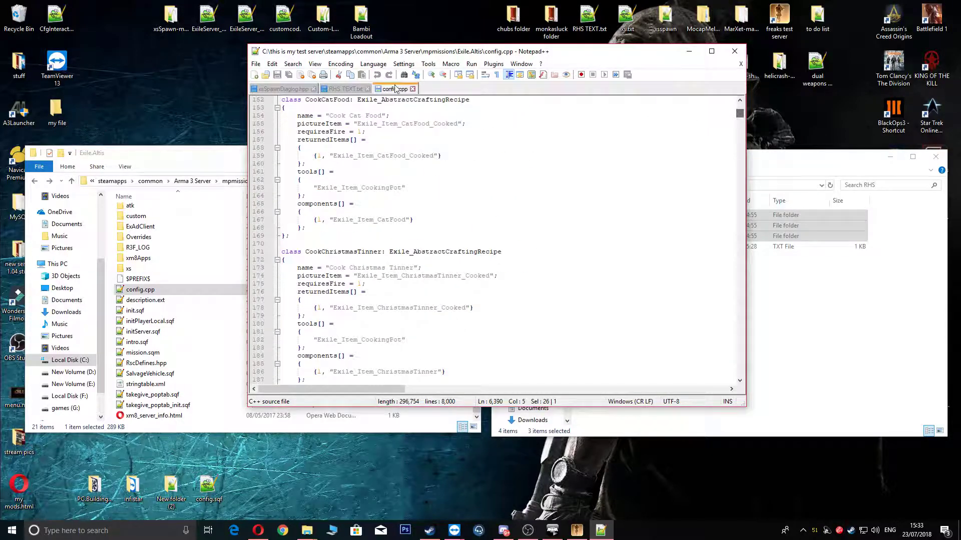
click(335, 89)
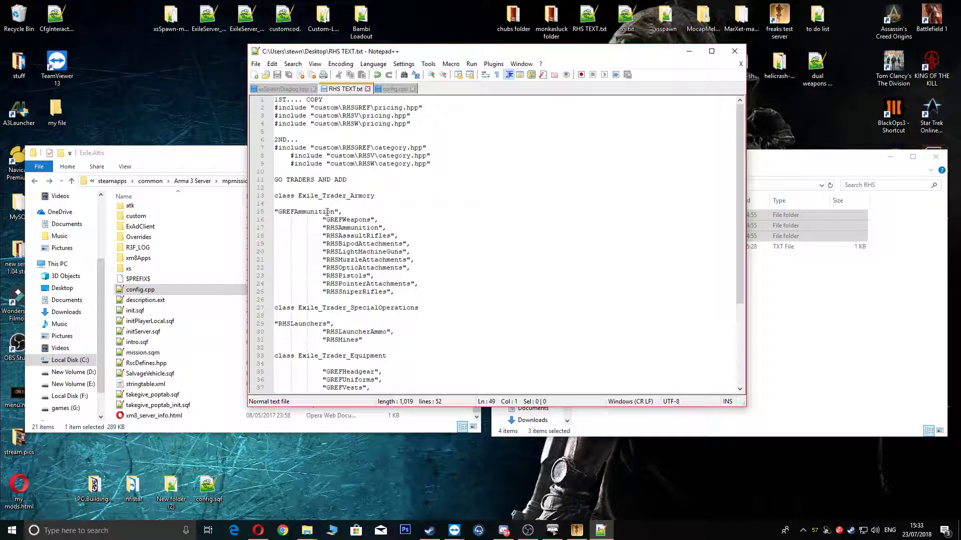
middle_click(279, 90)
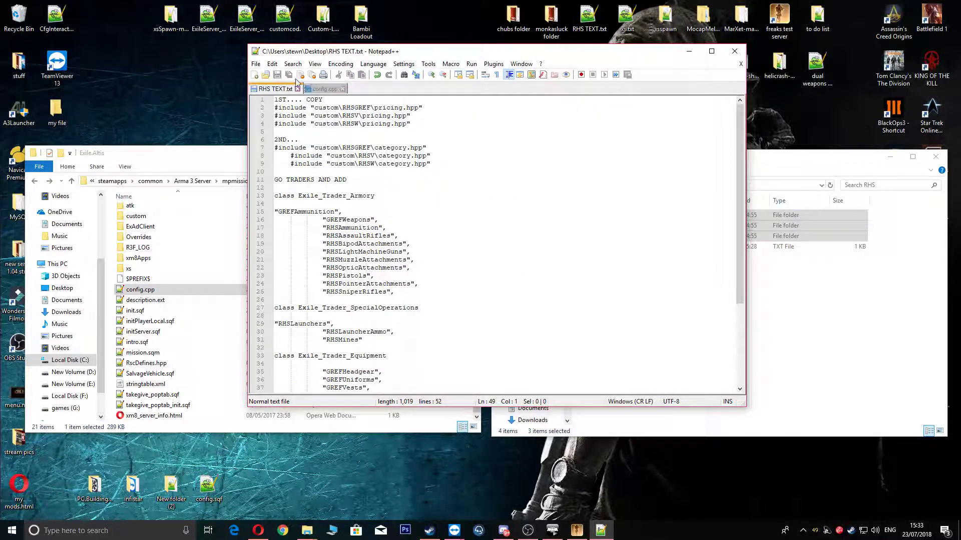
drag(280, 94, 333, 89)
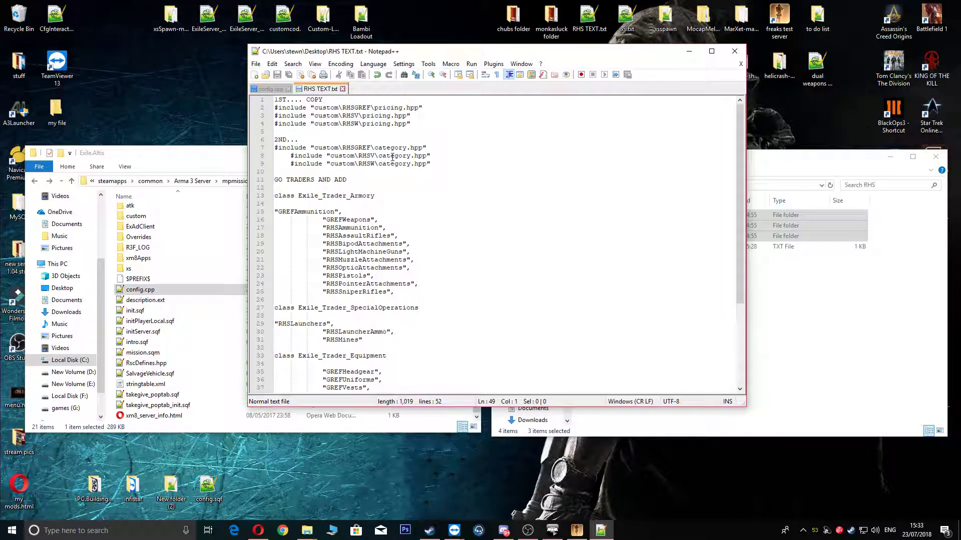
drag(425, 123, 275, 108)
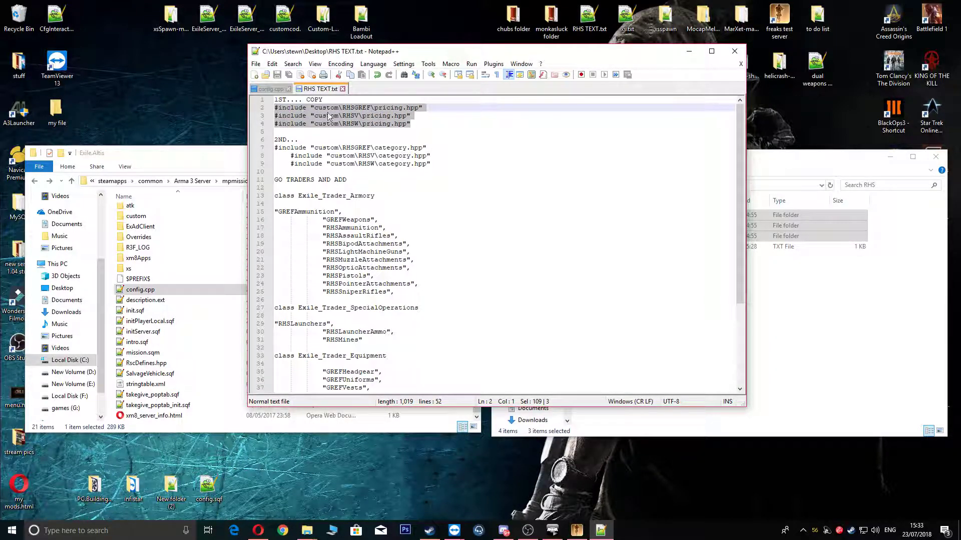
click(276, 90)
drag(739, 113, 749, 164)
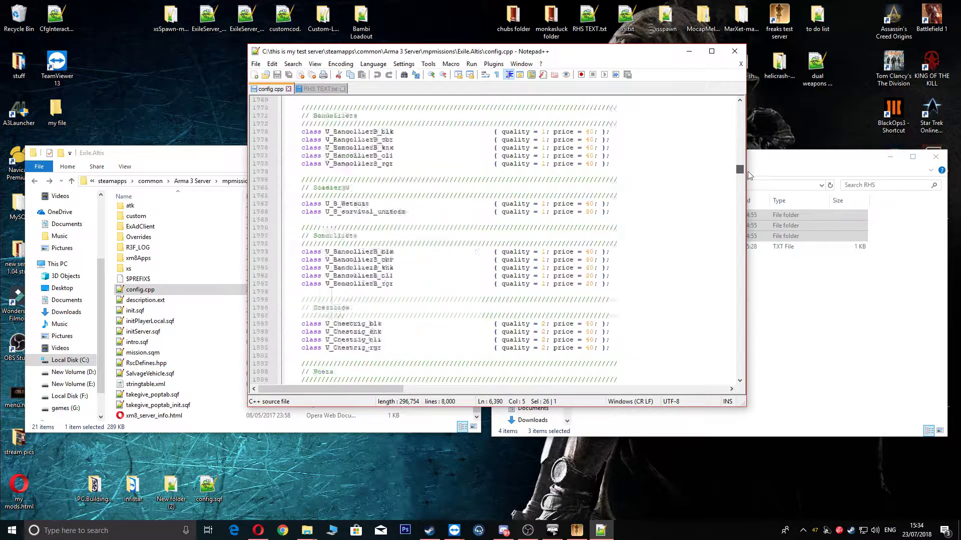
scroll(609, 219, down, 5)
scroll(608, 221, down, 5)
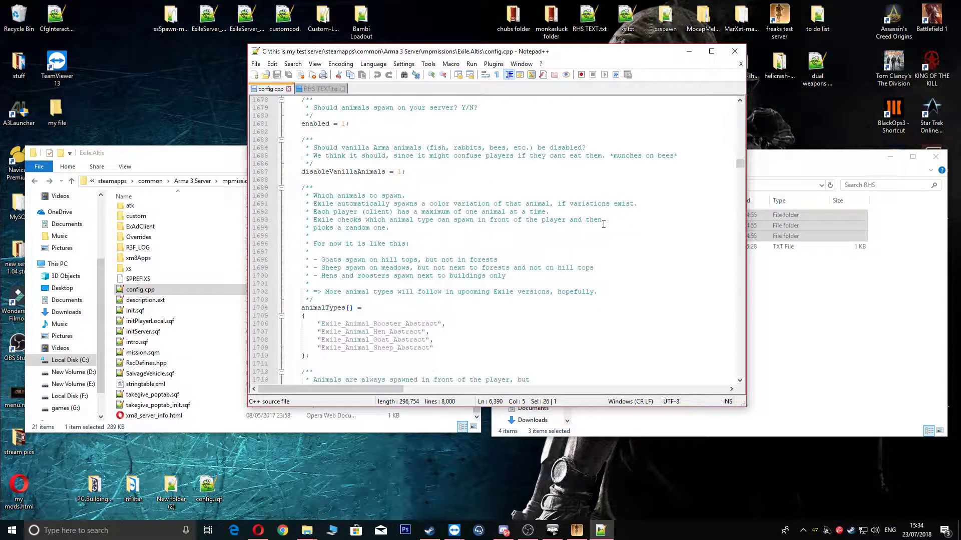
scroll(605, 222, down, 5)
scroll(603, 224, down, 5)
scroll(594, 228, down, 2)
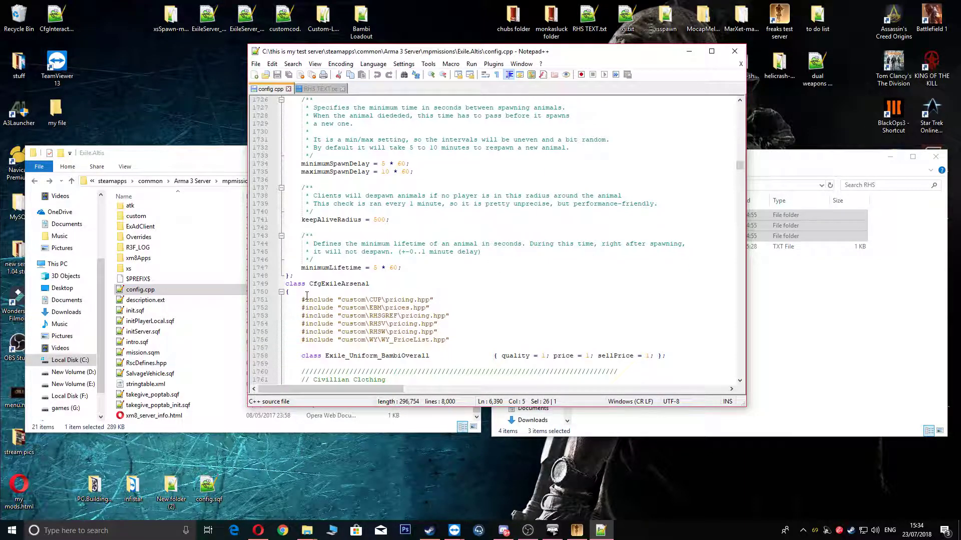
Add the RHSGREF, RHSV and RHSW pricing includes under CfgExileArsenal and copy the RHS category lines
drag(454, 332, 303, 318)
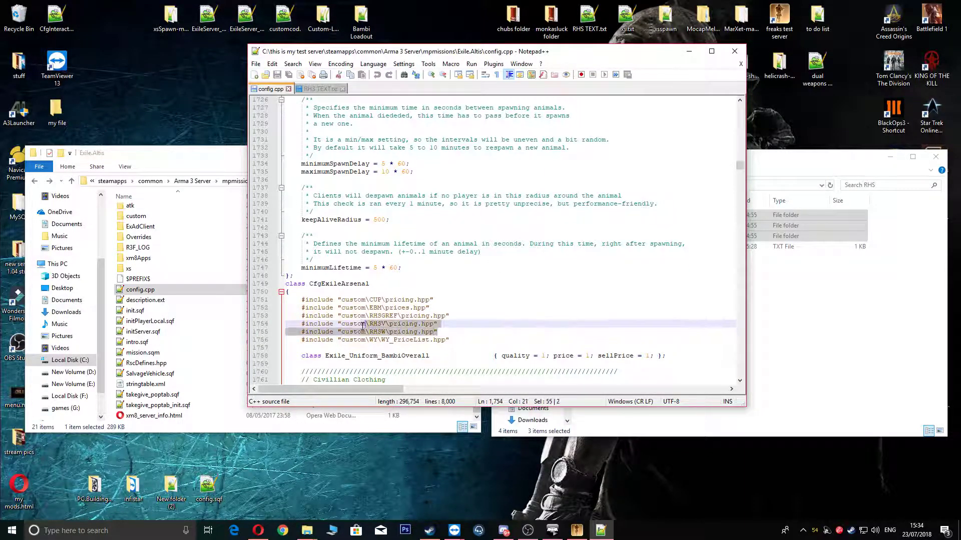
click(325, 89)
drag(430, 164, 278, 153)
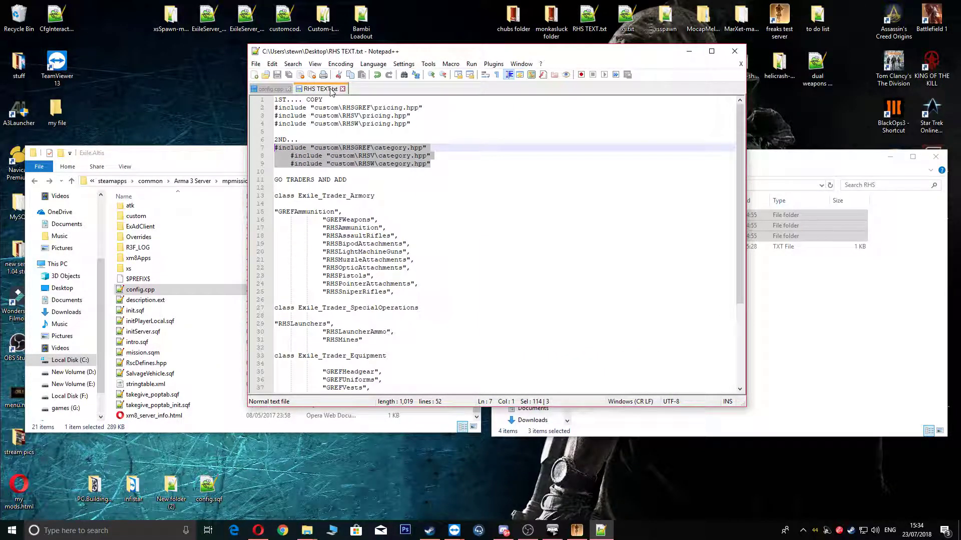
click(269, 88)
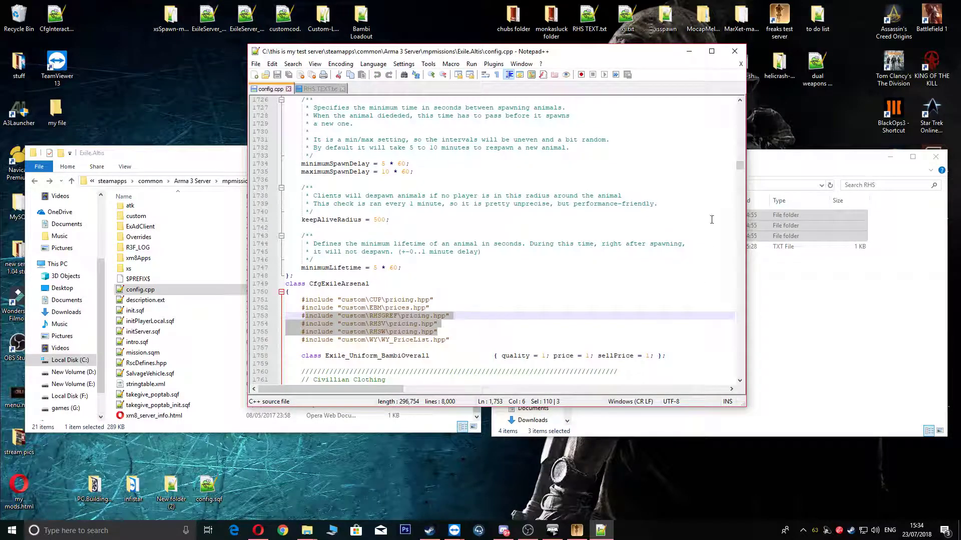
drag(740, 168, 743, 276)
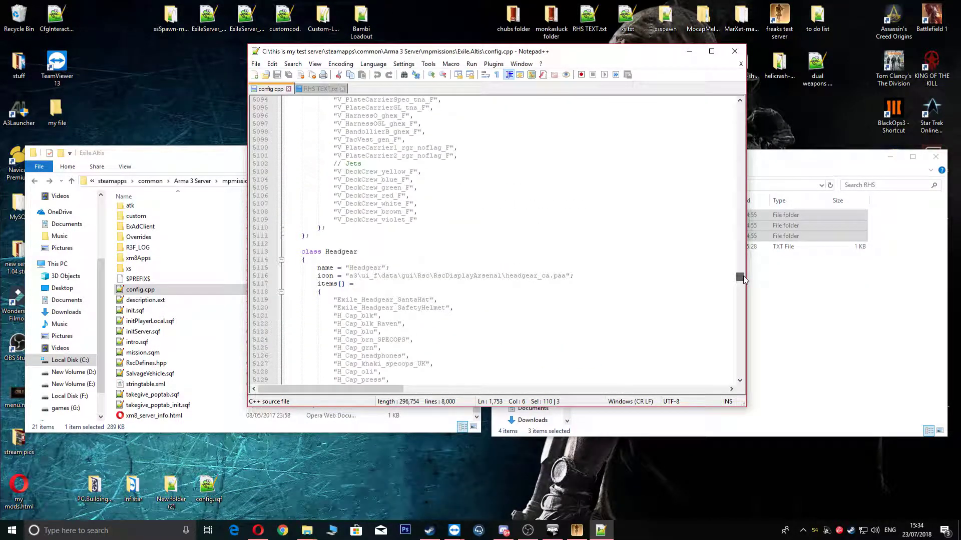
scroll(468, 220, up, 15)
scroll(469, 220, up, 15)
scroll(469, 221, up, 15)
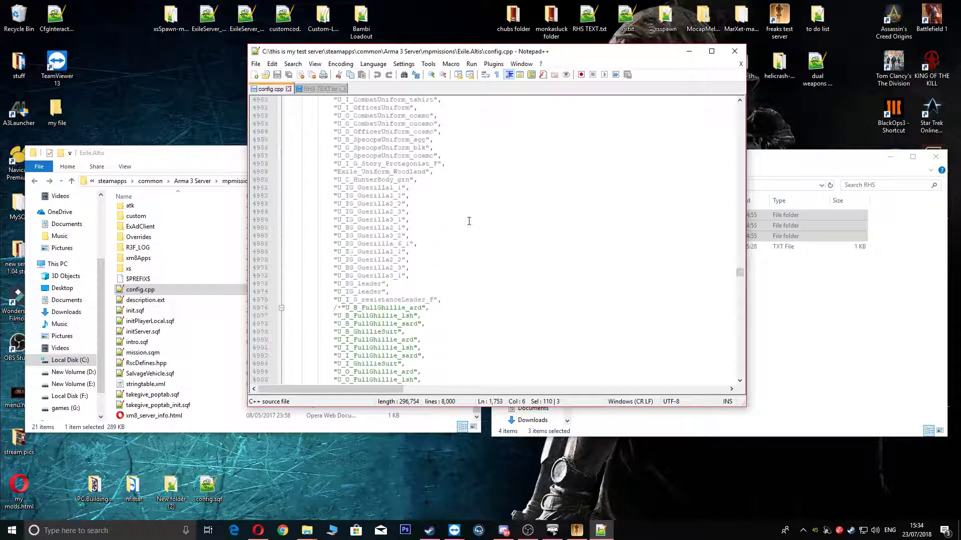
scroll(468, 220, up, 15)
scroll(468, 221, up, 1)
scroll(736, 275, up, 15)
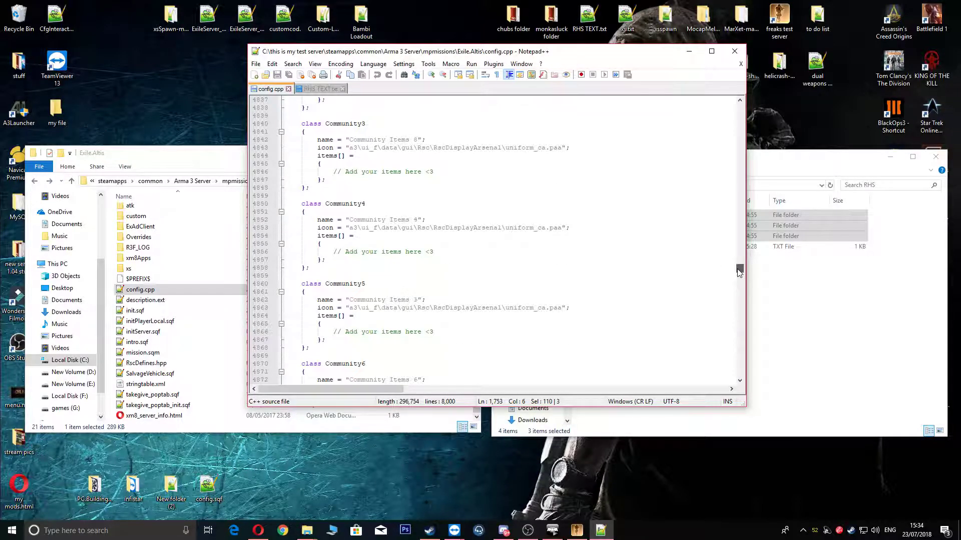
scroll(738, 273, up, 15)
scroll(547, 293, up, 15)
scroll(515, 298, up, 15)
scroll(515, 297, down, 8)
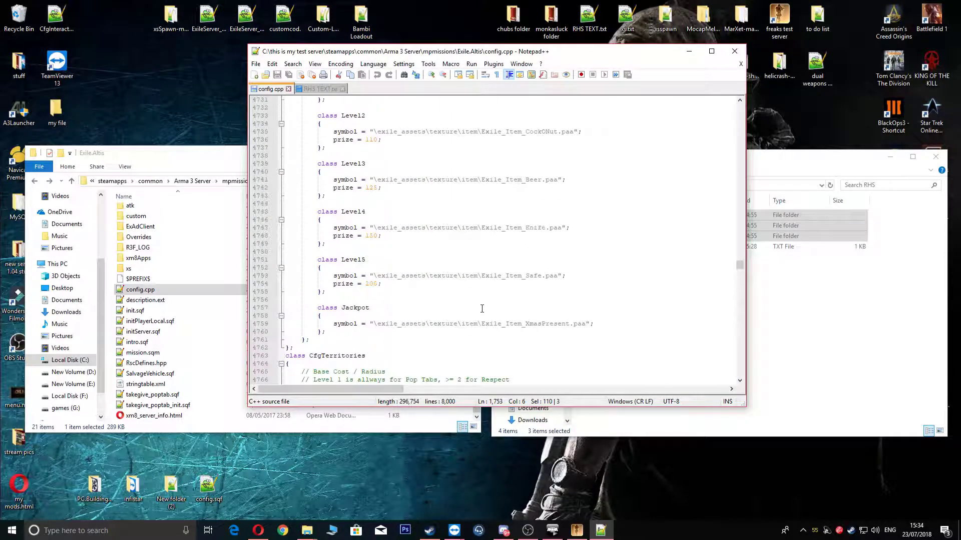
scroll(482, 307, down, 8)
scroll(481, 308, down, 8)
scroll(481, 308, down, 8)
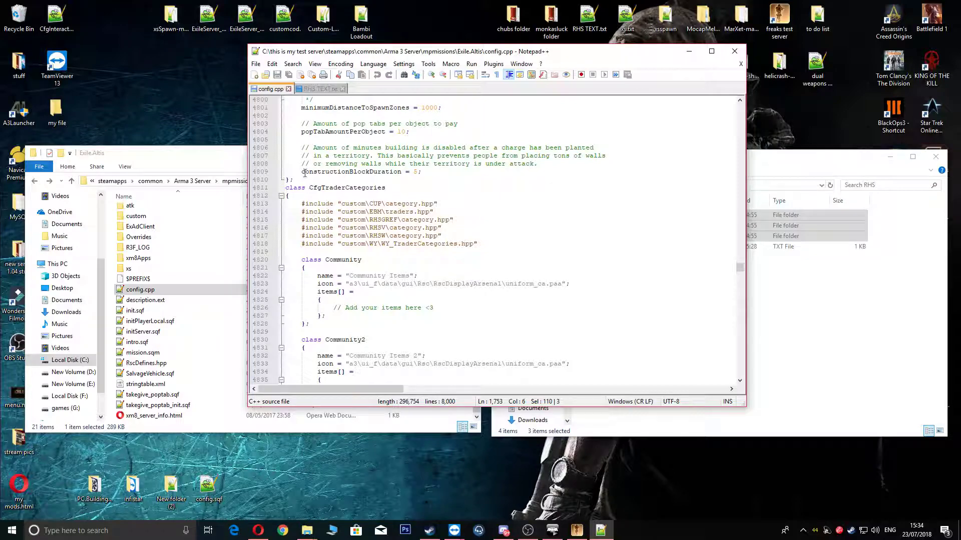
Place the RHSGREF, RHSV and RHSW category includes under CfgTraderCategories in config.cpp
drag(442, 236, 300, 220)
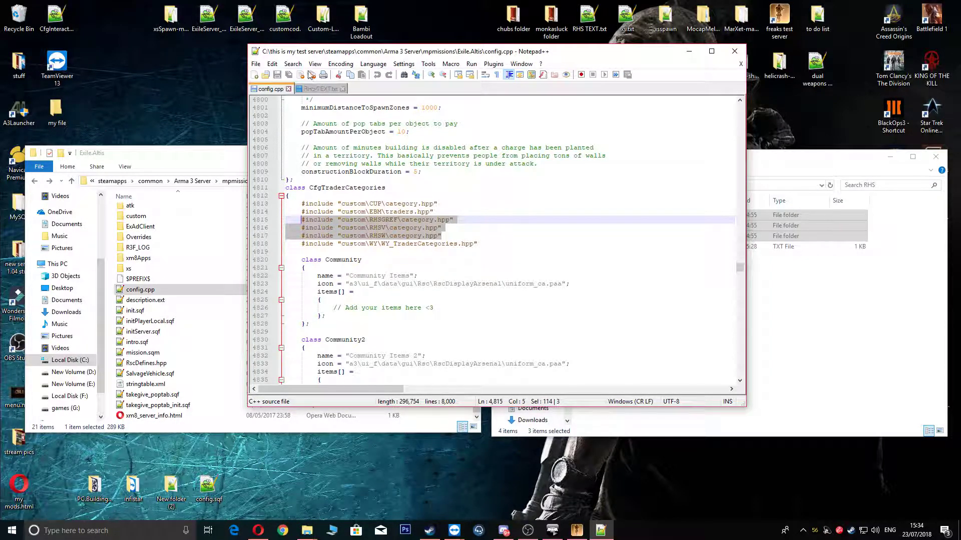
click(314, 90)
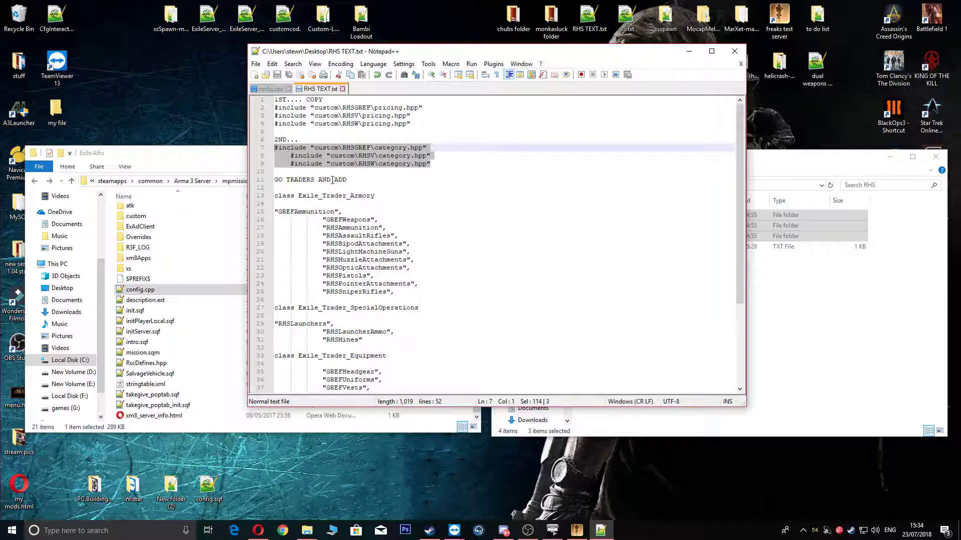
Scroll config.cpp to class CfgTraders and the Exile_Trader_Armory category list with its RHS entries
click(272, 90)
scroll(415, 279, down, 3)
scroll(415, 279, down, 6)
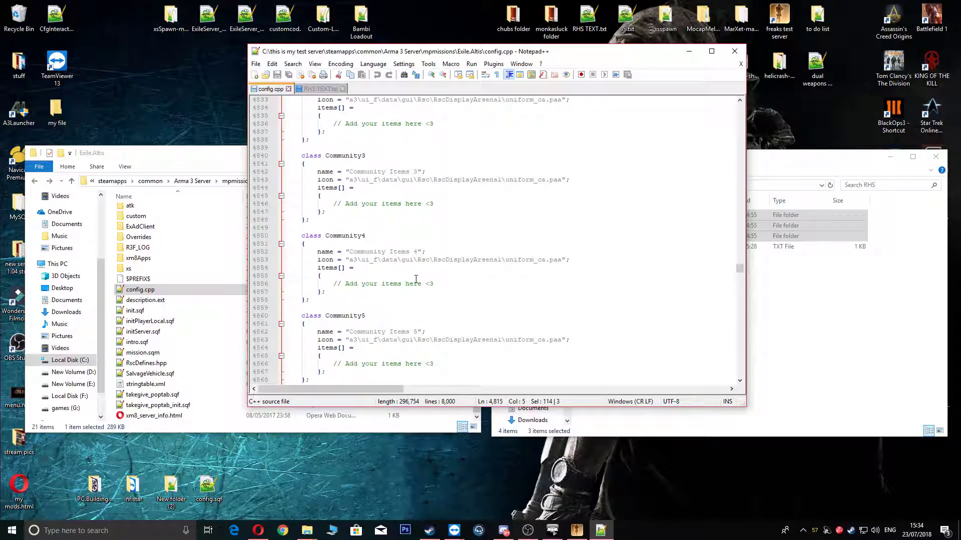
scroll(416, 280, down, 8)
scroll(415, 279, down, 14)
scroll(415, 280, down, 14)
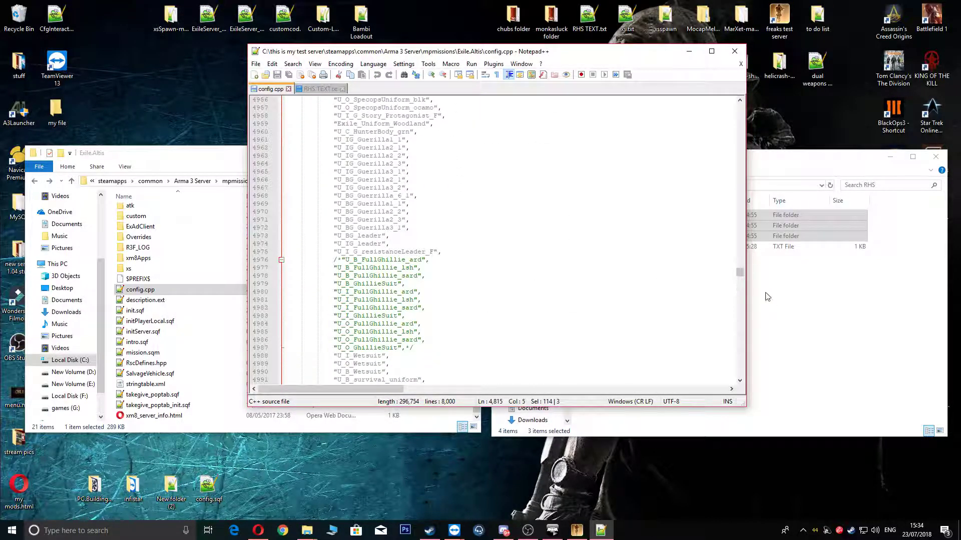
drag(740, 275, 752, 319)
scroll(557, 285, up, 10)
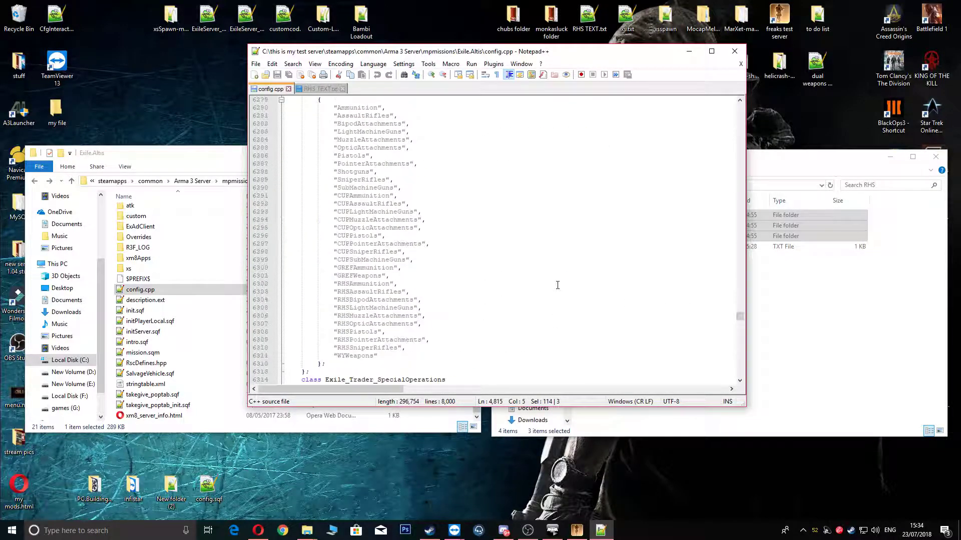
scroll(557, 286, up, 10)
scroll(525, 278, down, 2)
drag(350, 237, 310, 237)
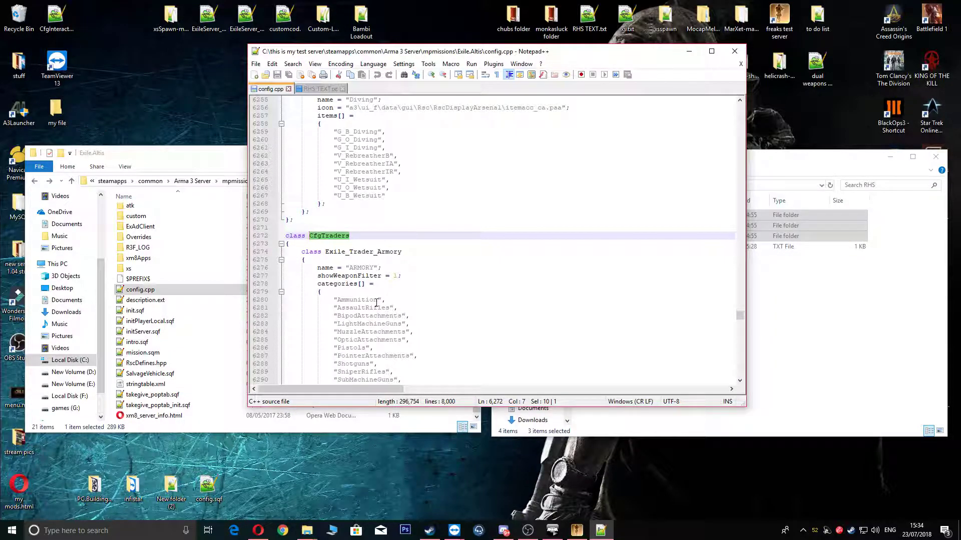
scroll(390, 256, down, 5)
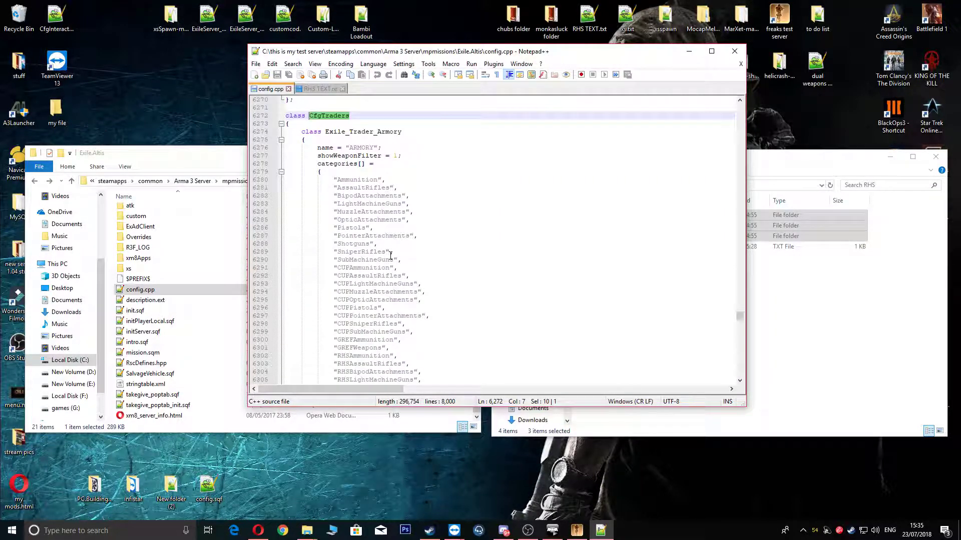
scroll(390, 256, down, 1)
scroll(379, 236, down, 3)
scroll(344, 152, up, 5)
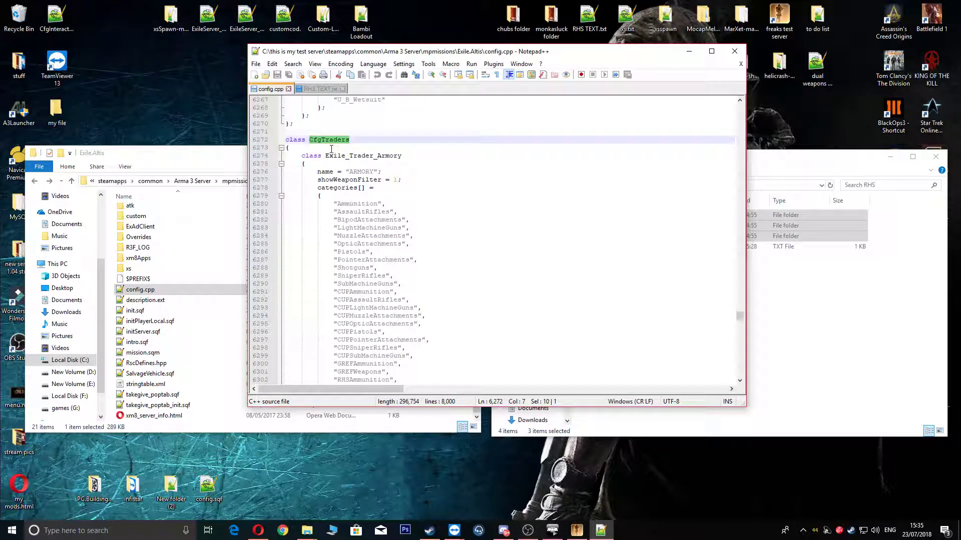
scroll(418, 261, down, 5)
scroll(415, 304, down, 1)
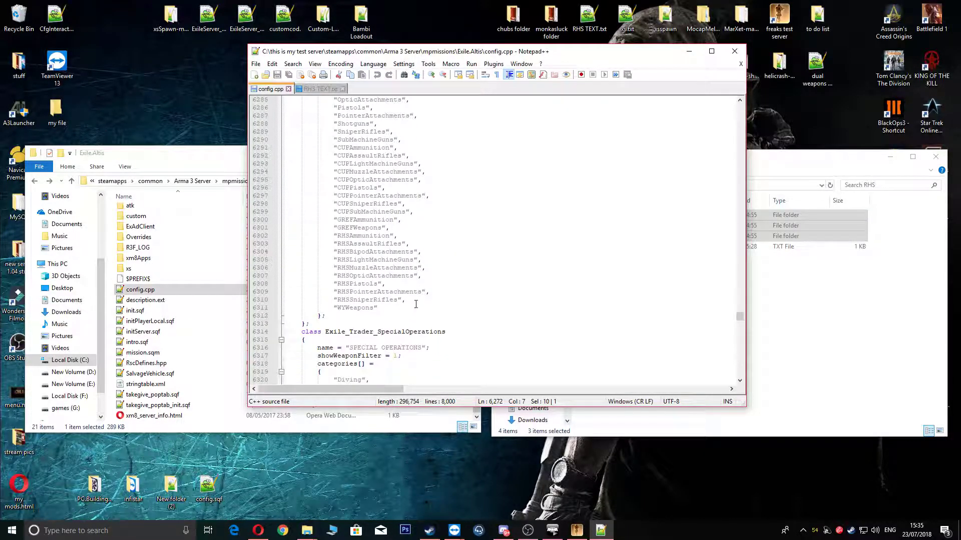
click(325, 89)
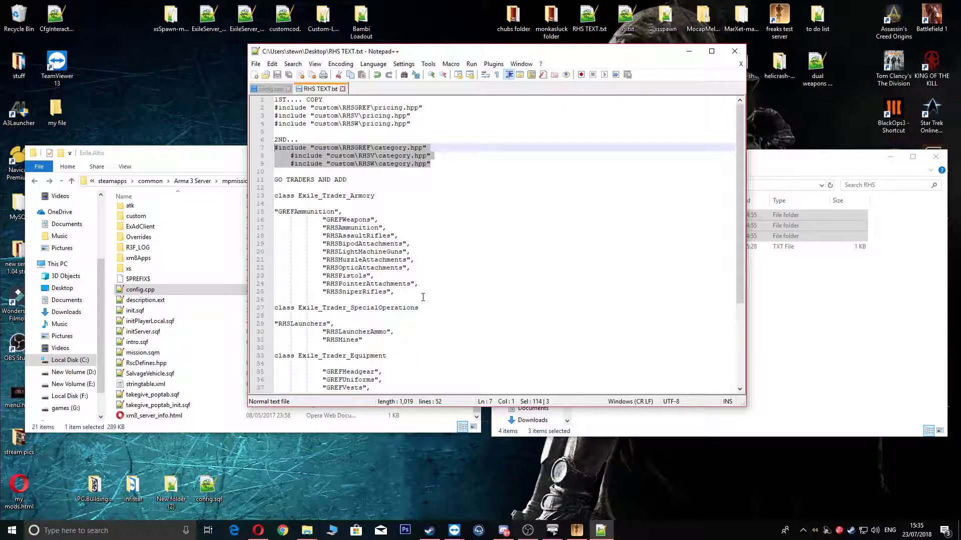
mouse_move(416, 292)
mouse_down()
mouse_move(316, 226)
mouse_move(335, 228)
mouse_up()
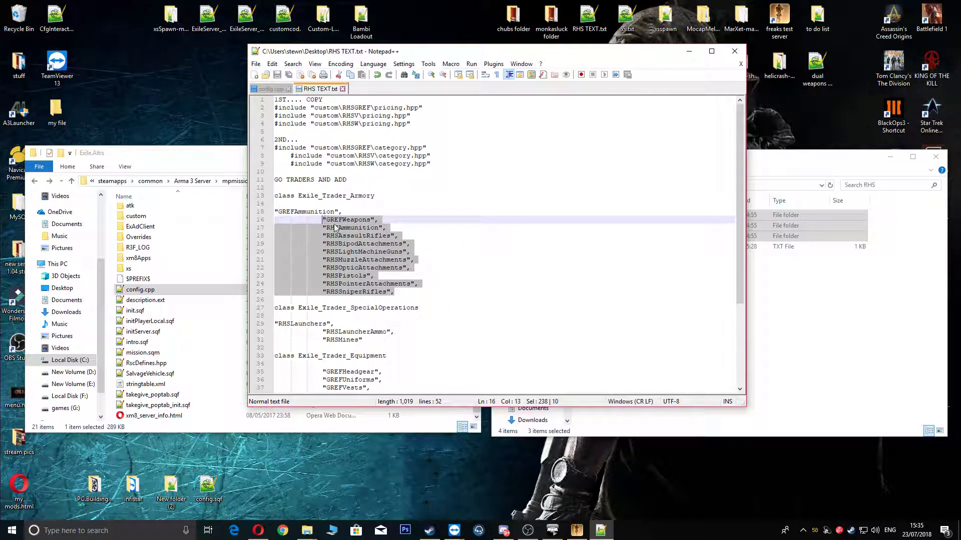
click(271, 89)
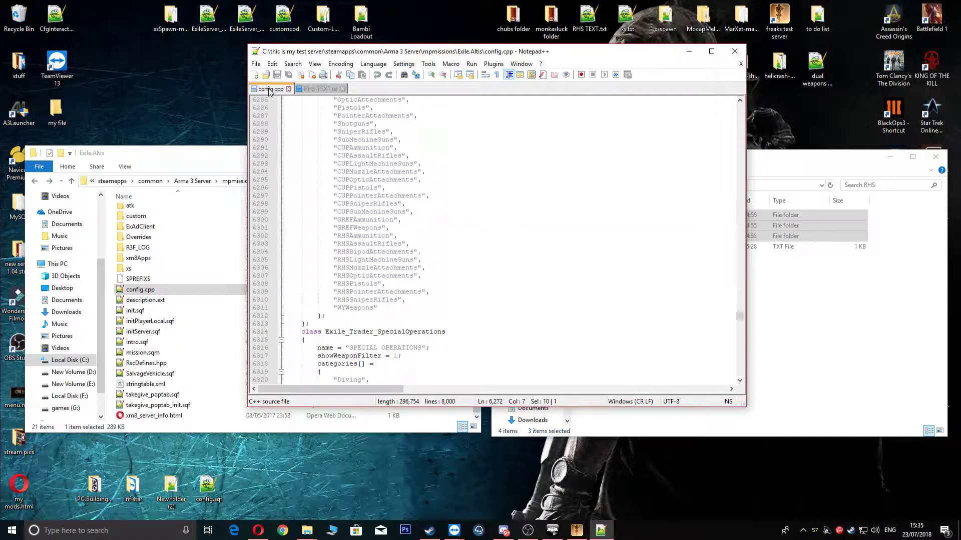
drag(406, 301, 339, 235)
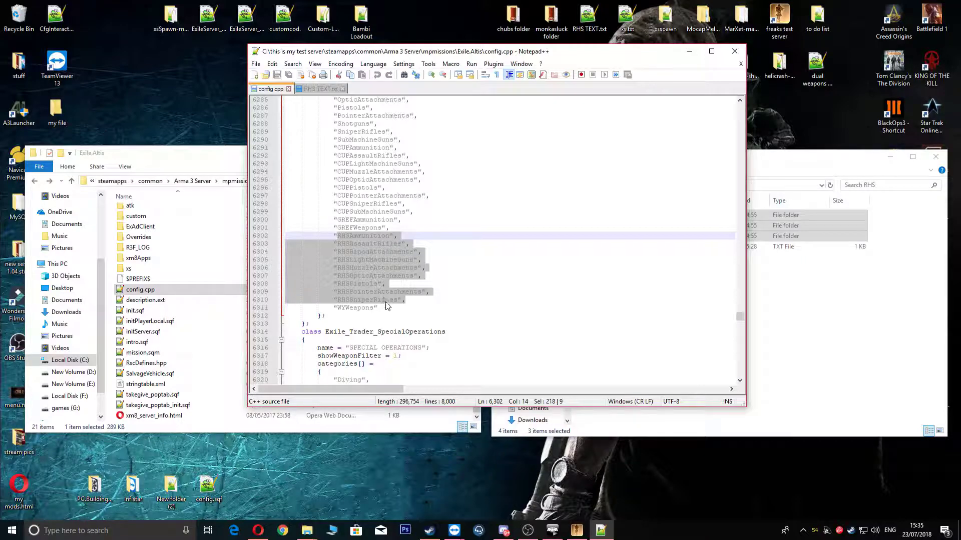
drag(379, 308, 339, 308)
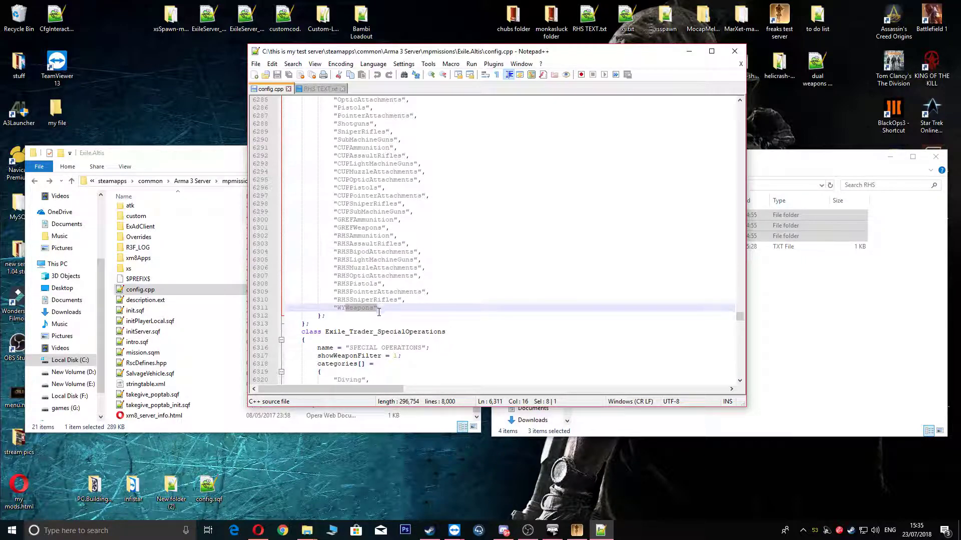
click(400, 310)
click(322, 89)
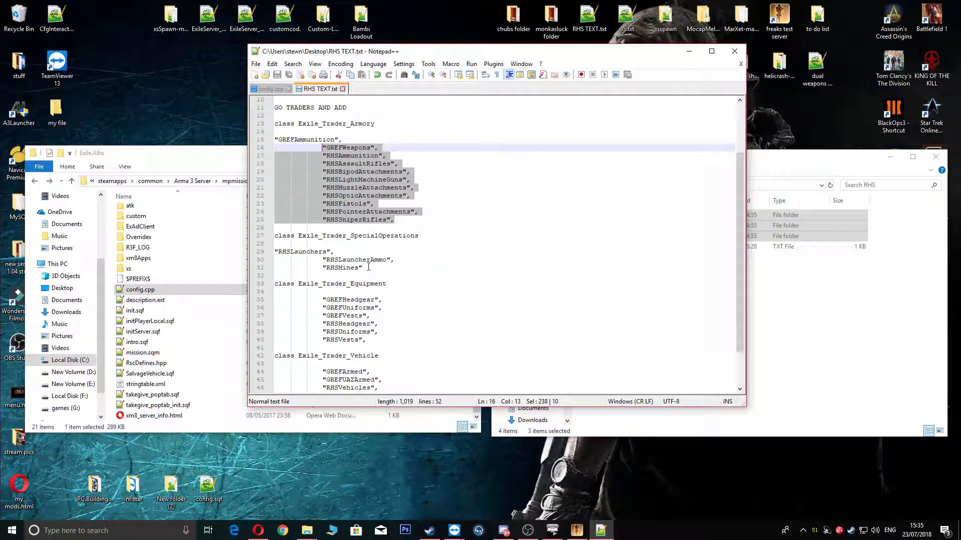
drag(368, 267, 275, 256)
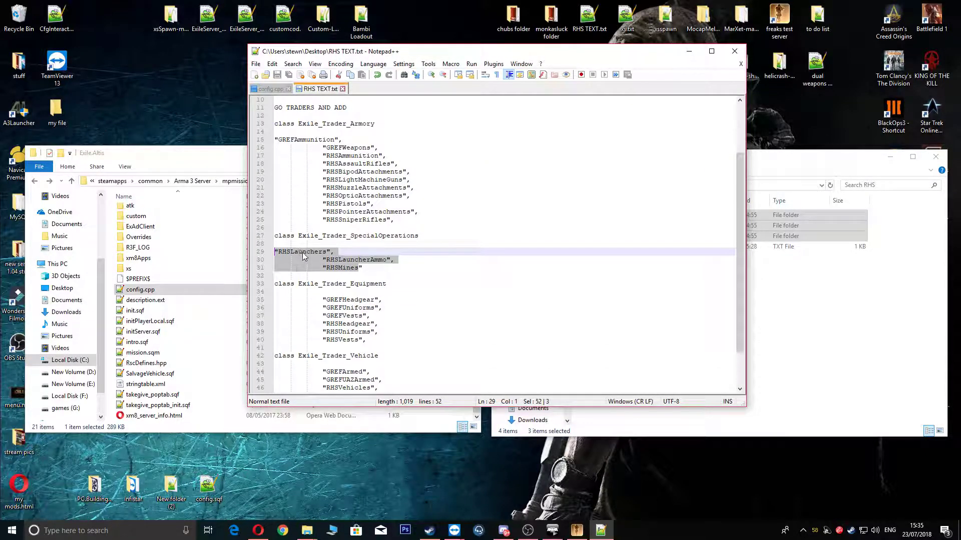
Check Exile_Trader_SpecialOperations lists RHSLaunchers, RHSLauncherAmmo and RHSMines against RHS TEXT.txt
click(271, 90)
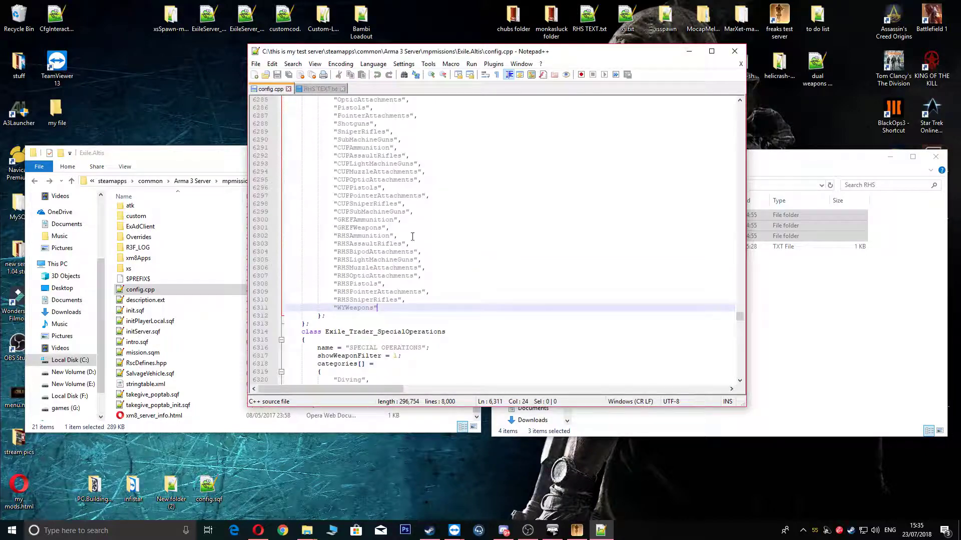
scroll(411, 237, down, 4)
scroll(505, 300, down, 5)
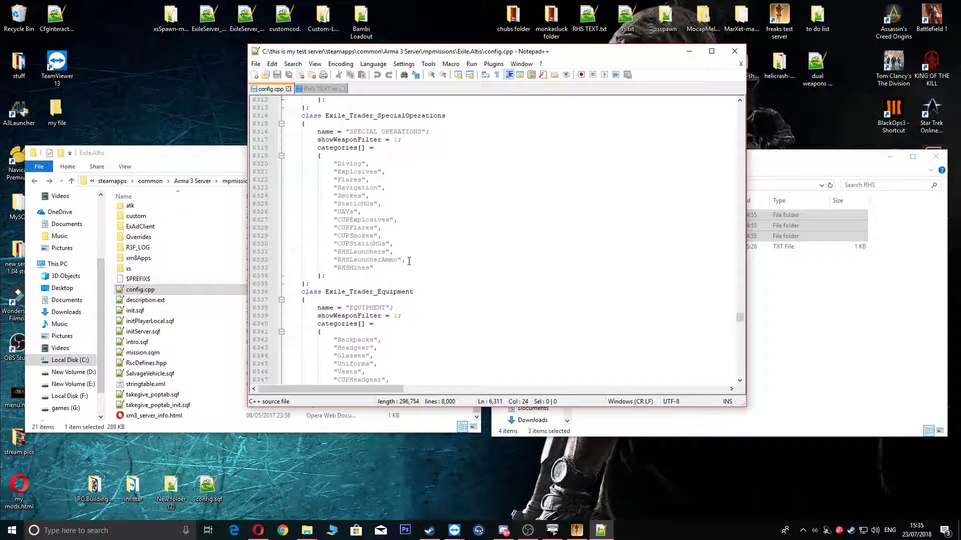
drag(405, 268, 334, 252)
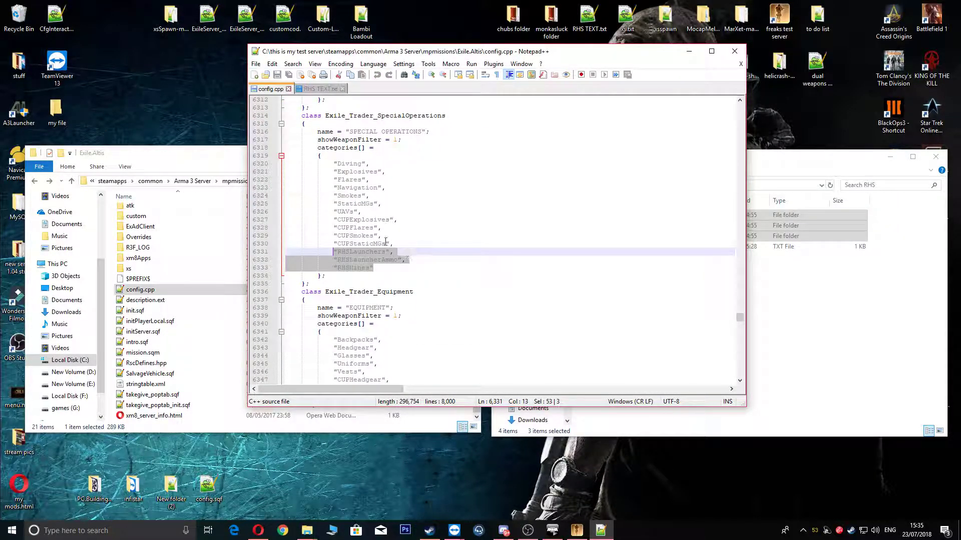
click(323, 89)
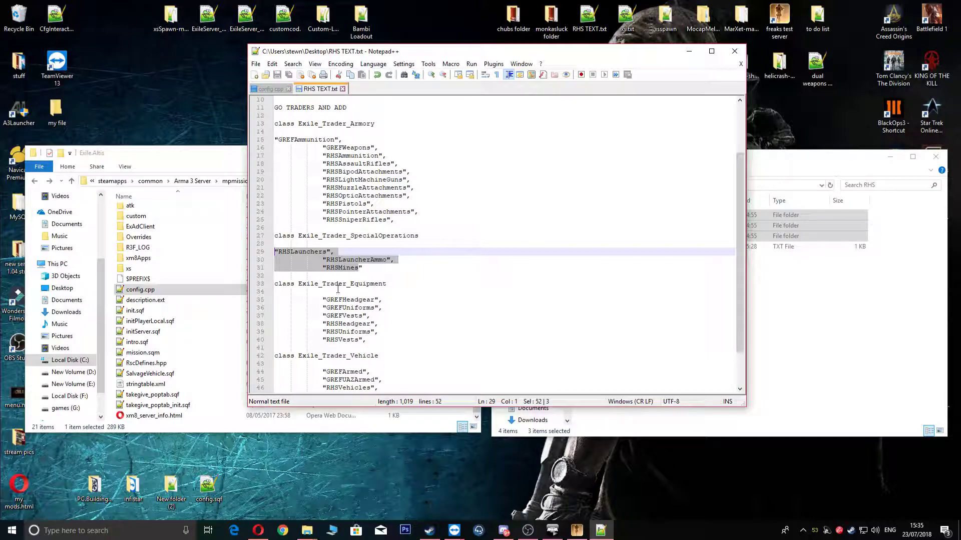
scroll(366, 292, down, 2)
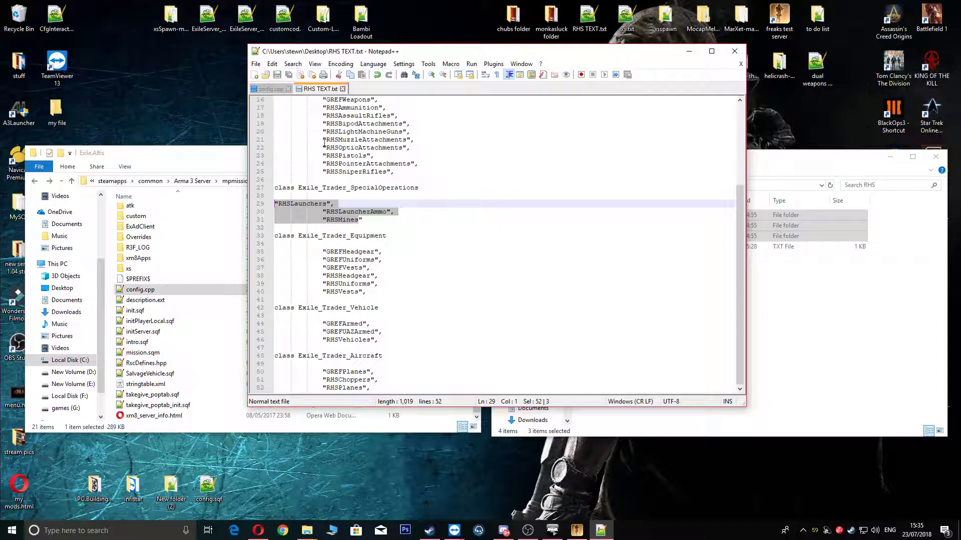
click(272, 88)
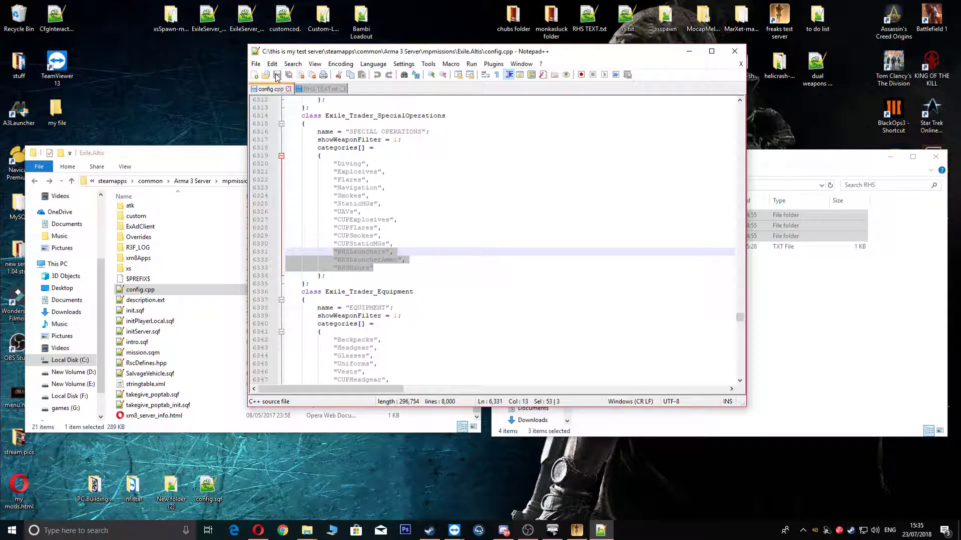
Step back from Exile.Altis to mpmissions, showing the Exile.Altis folder and Exile.Altis.pbo
click(34, 183)
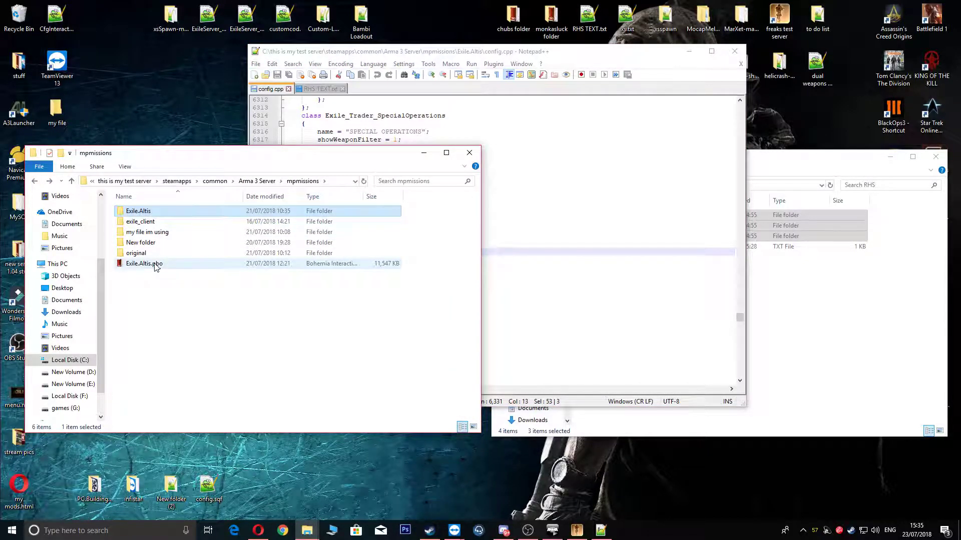